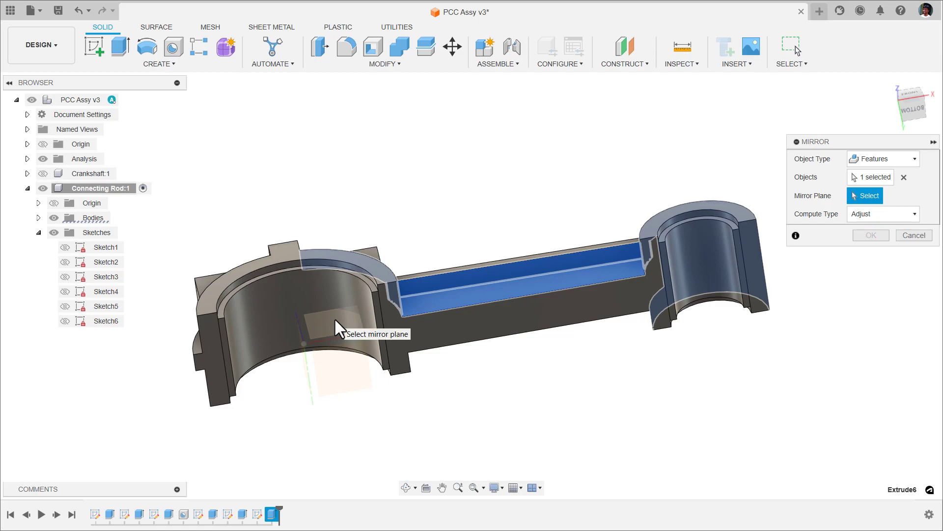
# Step: Mirror the shank pocket feature about the connecting rod's central origin plane using the Adjust compute type
pyautogui.click(334, 318)
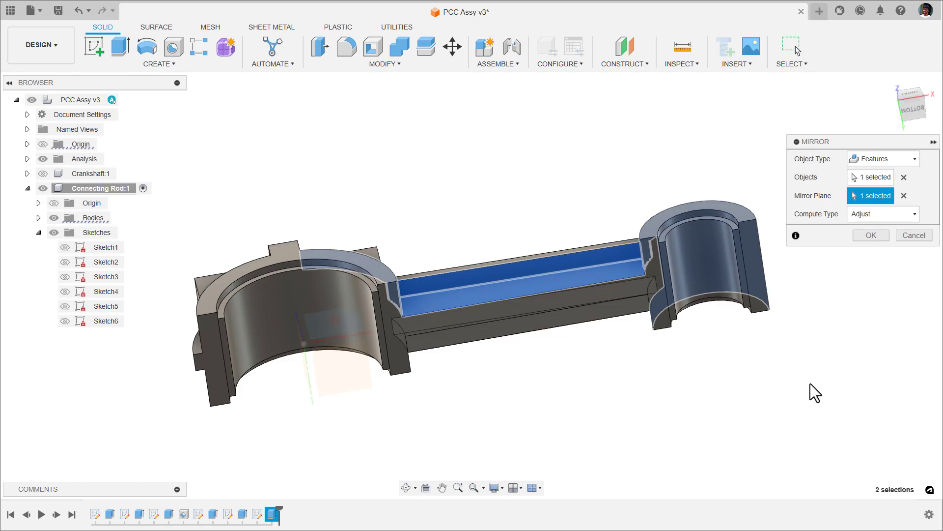
pyautogui.keyDown('shift'); pyautogui.moveTo(621, 325); pyautogui.dragTo(600, 347, button='middle'); pyautogui.keyUp('shift')
pyautogui.click(859, 238)
pyautogui.keyDown('shift'); pyautogui.moveTo(802, 245); pyautogui.dragTo(576, 190, button='middle'); pyautogui.keyUp('shift')
pyautogui.keyDown('shift'); pyautogui.moveTo(530, 282); pyautogui.dragTo(436, 192, button='middle'); pyautogui.keyUp('shift')
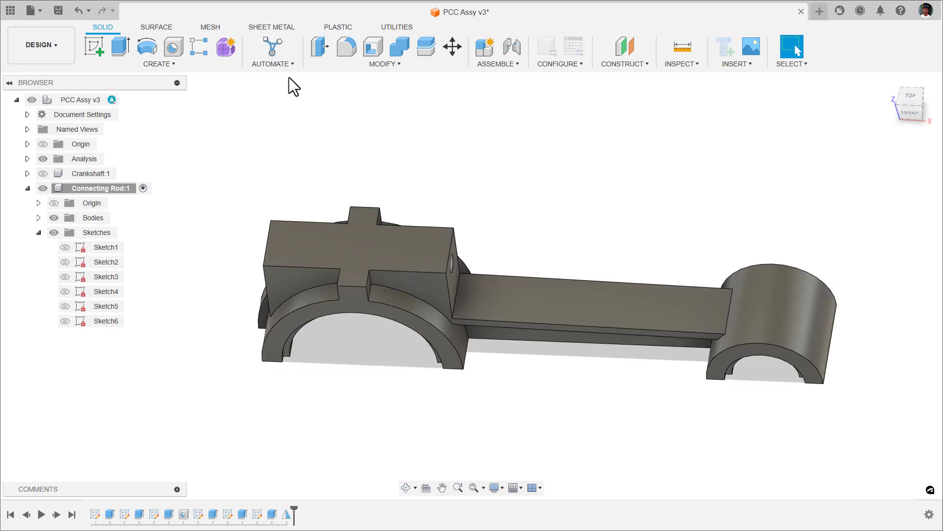
# Step: Set up a 4.8 mm constant fillet on the eight edges of the big end's bolt bosses, including the long top edges and the curved base edges
pyautogui.click(346, 49)
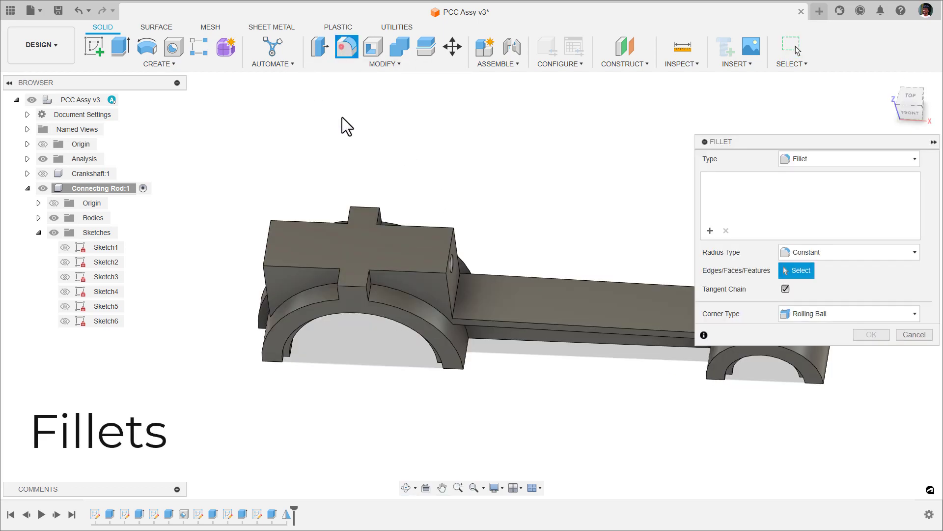
pyautogui.click(386, 270)
pyautogui.click(423, 226)
pyautogui.click(303, 221)
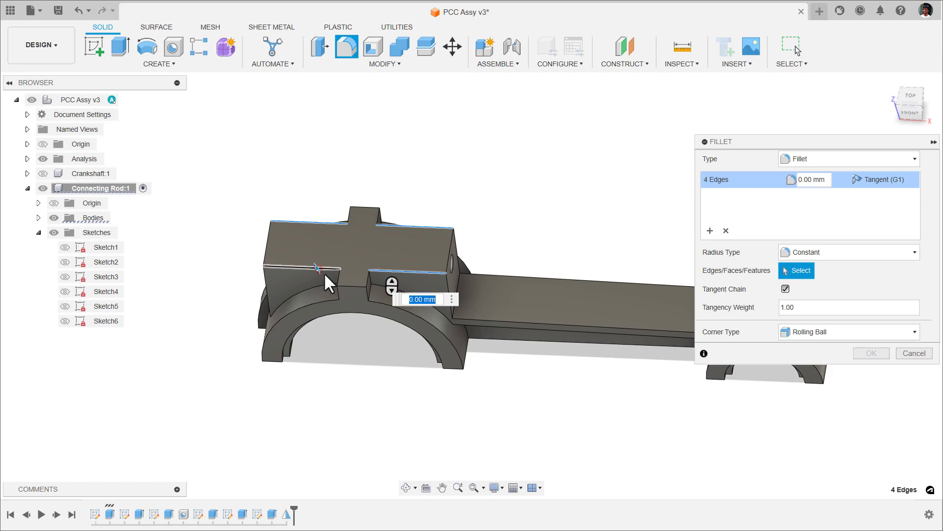
pyautogui.click(323, 269)
pyautogui.click(331, 294)
pyautogui.keyDown('shift'); pyautogui.moveTo(362, 223); pyautogui.dragTo(553, 303, button='middle'); pyautogui.keyUp('shift')
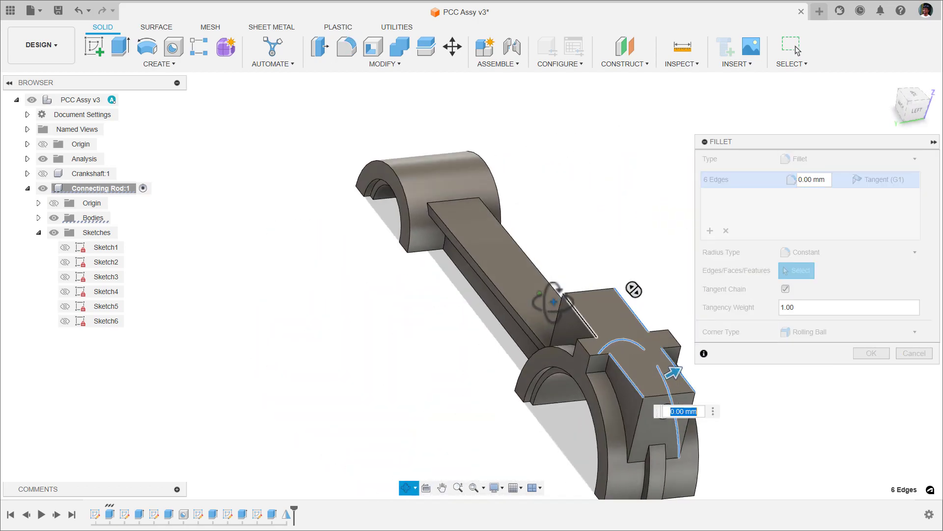
pyautogui.keyDown('shift'); pyautogui.moveTo(629, 289); pyautogui.dragTo(566, 169, button='middle'); pyautogui.keyUp('shift')
pyautogui.click(548, 280)
pyautogui.keyDown('shift'); pyautogui.moveTo(539, 263); pyautogui.dragTo(499, 220, button='middle'); pyautogui.keyUp('shift')
pyautogui.click(494, 214)
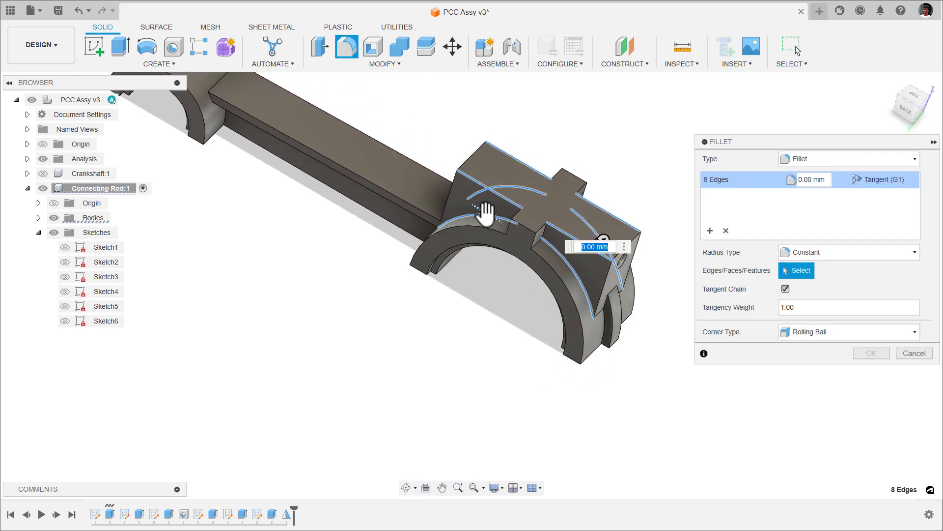
pyautogui.write('4.8')
pyautogui.press('Tab')
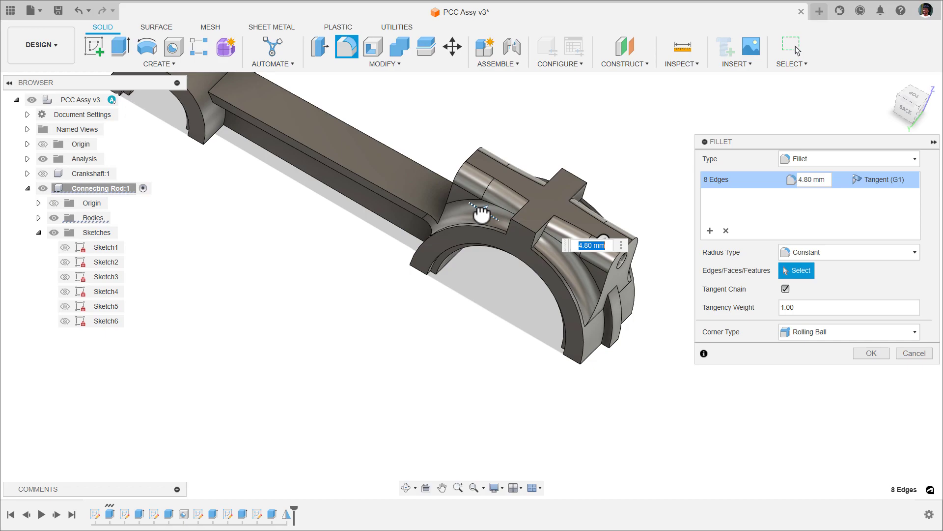
# Step: Set the bolt boss fillet radius to 5 mm and apply it
pyautogui.keyDown('shift'); pyautogui.moveTo(486, 222); pyautogui.dragTo(347, 160, button='middle'); pyautogui.keyUp('shift')
pyautogui.keyDown('shift'); pyautogui.moveTo(452, 191); pyautogui.dragTo(462, 261, button='middle'); pyautogui.keyUp('shift')
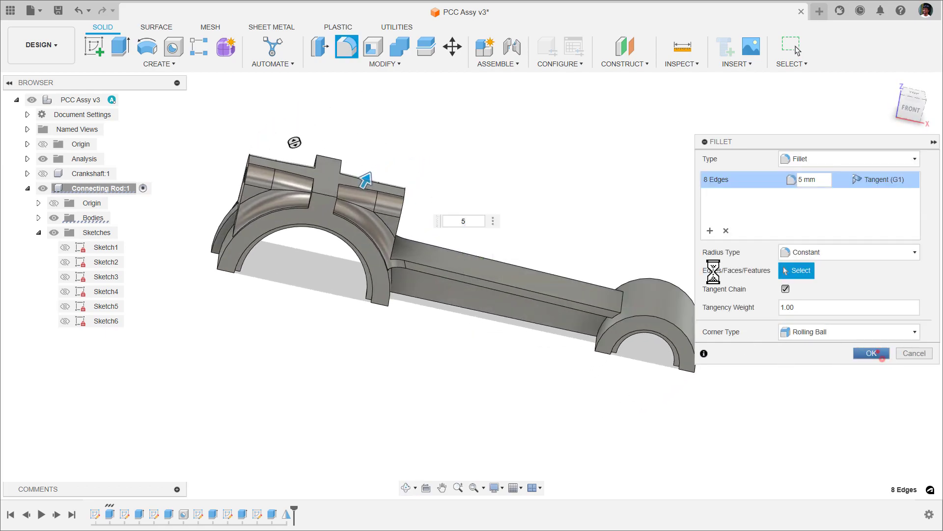
pyautogui.click(877, 355)
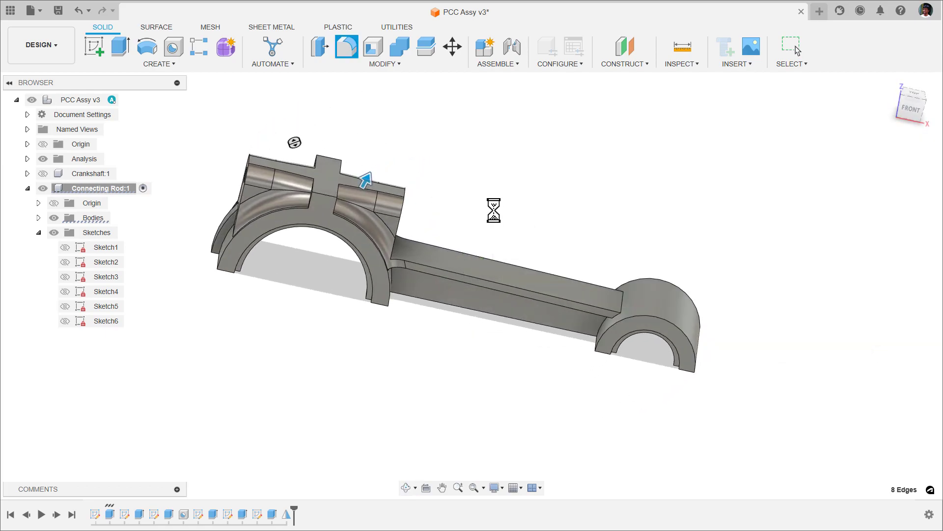
# Step: Preview a fillet of about 15.7 mm on the two edges where the shank's outer face meets the big and small ends
pyautogui.rightClick(505, 160)
pyautogui.click(505, 153)
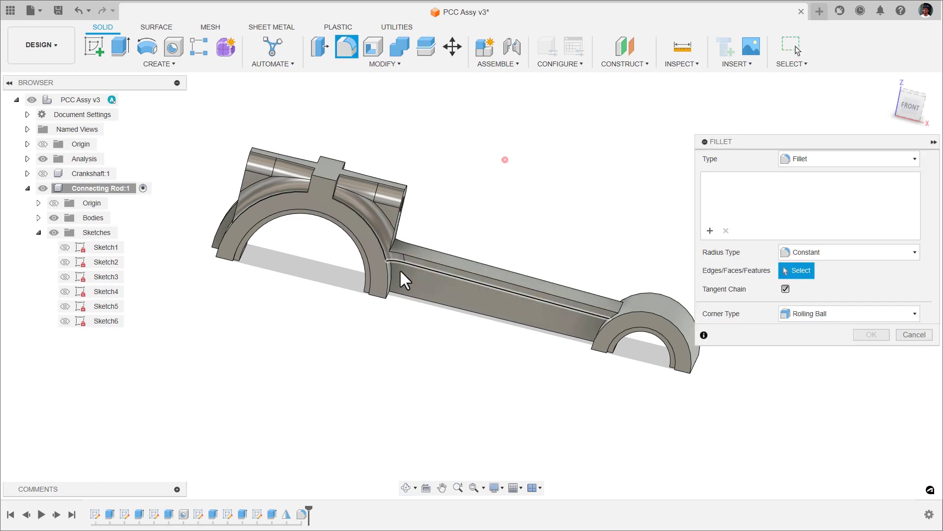
pyautogui.scroll(3, 408, 268)
pyautogui.keyDown('shift'); pyautogui.moveTo(410, 241); pyautogui.dragTo(392, 237, button='middle'); pyautogui.keyUp('shift')
pyautogui.click(406, 204)
pyautogui.keyDown('shift'); pyautogui.moveTo(479, 248); pyautogui.dragTo(561, 279, button='middle'); pyautogui.keyUp('shift')
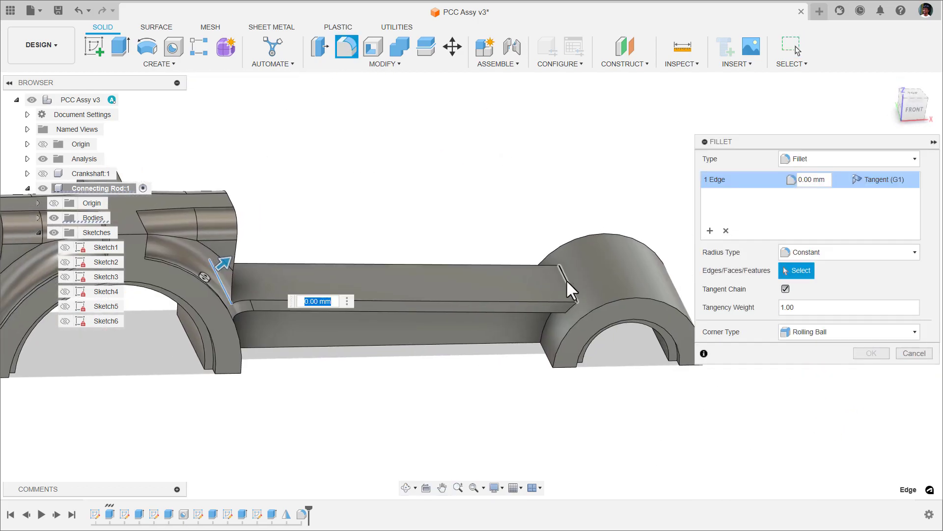
pyautogui.click(566, 279)
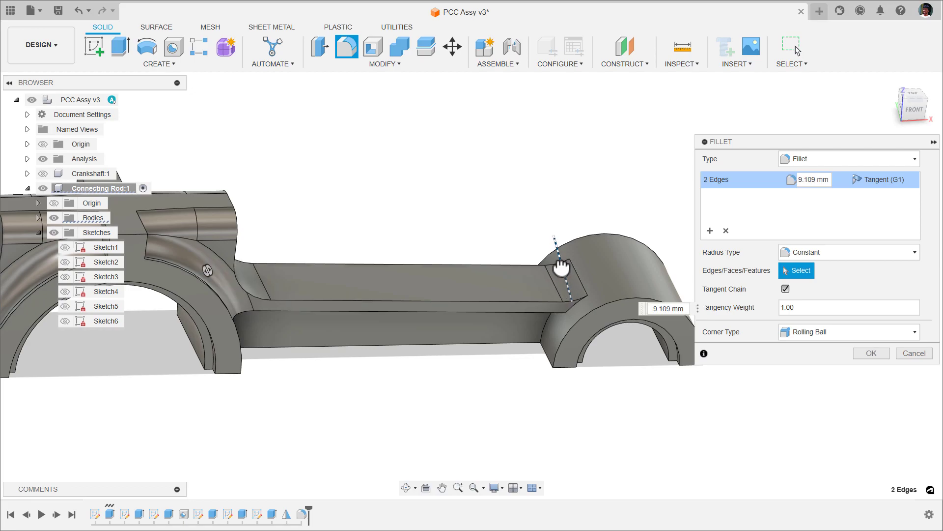
pyautogui.moveTo(562, 268); pyautogui.dragTo(561, 268)
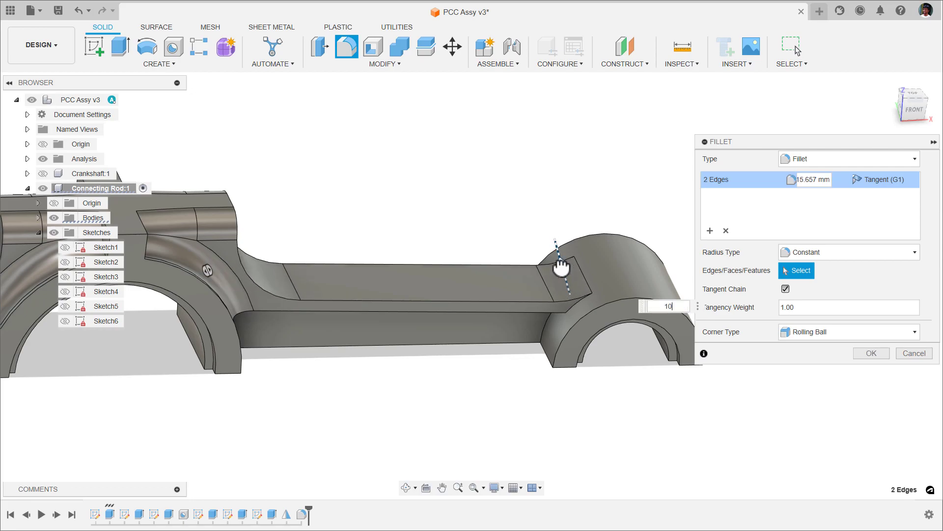
# Step: Set the radius of the two shank-end fillets to 8 mm and apply them
pyautogui.scroll(-3, 466, 287)
pyautogui.keyDown('shift'); pyautogui.moveTo(466, 288); pyautogui.dragTo(413, 264, button='middle'); pyautogui.keyUp('shift')
pyautogui.write('8')
pyautogui.scroll(5, 287, 218)
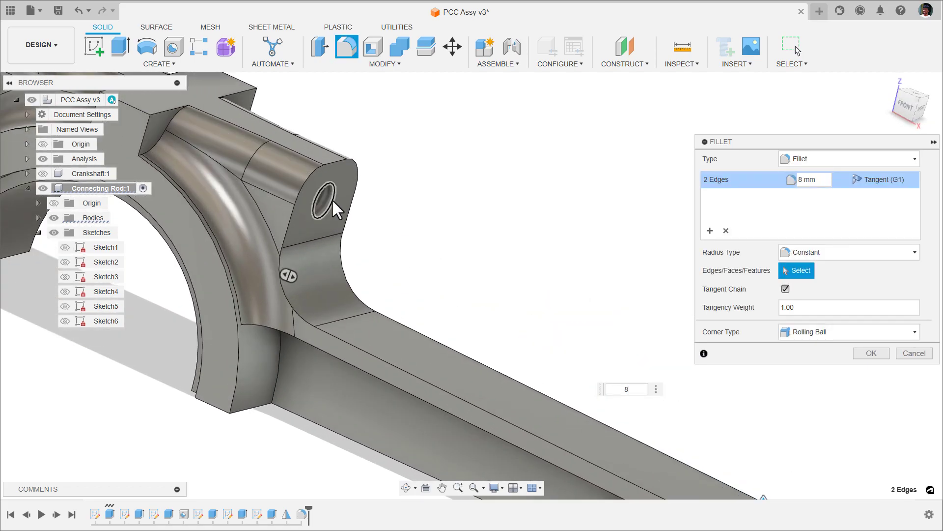
pyautogui.scroll(-3, 326, 197)
pyautogui.keyDown('shift'); pyautogui.moveTo(329, 217); pyautogui.dragTo(388, 236, button='middle'); pyautogui.keyUp('shift')
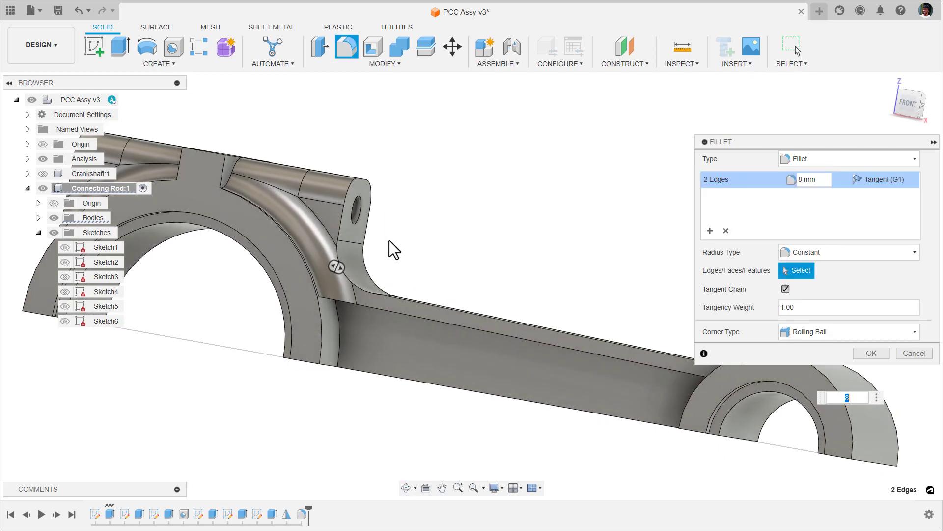
pyautogui.click(868, 352)
# Step: Fillet the five inner edges of the shank's recessed pocket with a 3 mm radius
pyautogui.rightClick(530, 226)
pyautogui.click(546, 185)
pyautogui.keyDown('shift'); pyautogui.moveTo(478, 251); pyautogui.dragTo(497, 326, button='middle'); pyautogui.keyUp('shift')
pyautogui.click(347, 304)
pyautogui.click(352, 302)
pyautogui.click(344, 294)
pyautogui.click(490, 250)
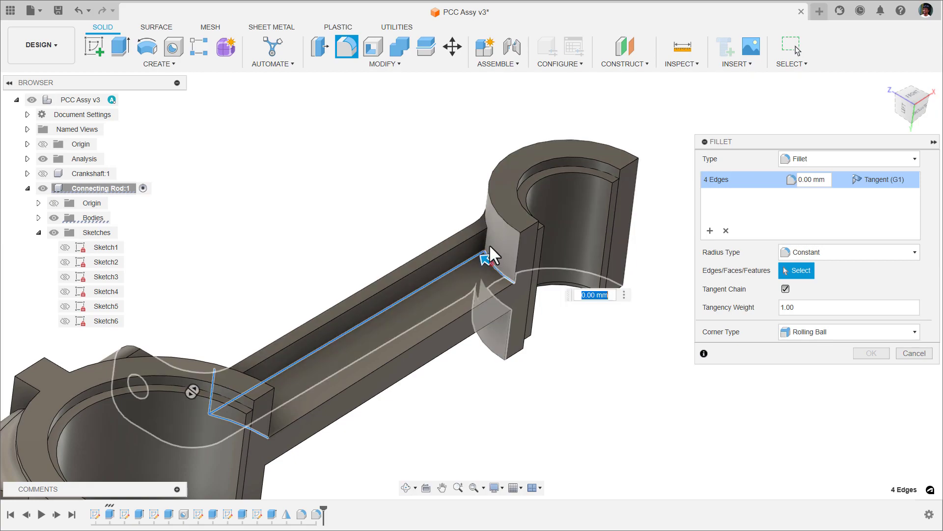
pyautogui.click(484, 240)
pyautogui.write('3')
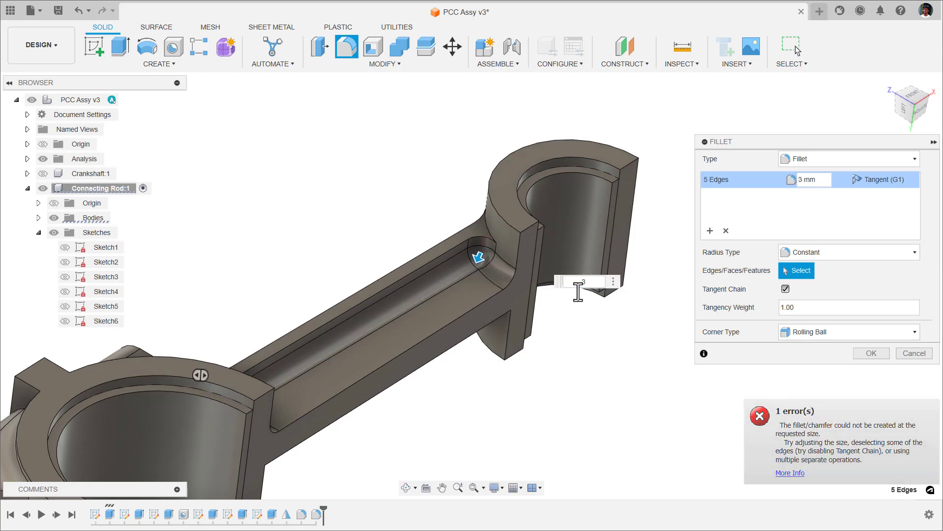
pyautogui.keyDown('shift'); pyautogui.moveTo(483, 243); pyautogui.dragTo(372, 235, button='middle'); pyautogui.keyUp('shift')
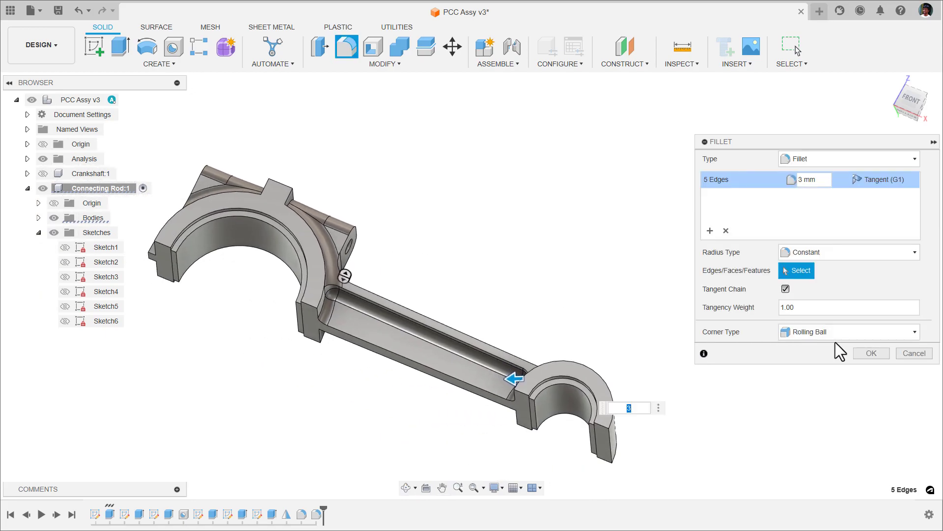
pyautogui.click(868, 352)
# Step: Start another constant fillet on the cross rib's two outer end edges and the big end's front outer arc edges
pyautogui.keyDown('shift'); pyautogui.moveTo(368, 214); pyautogui.dragTo(461, 254, button='middle'); pyautogui.keyUp('shift')
pyautogui.rightClick(503, 224)
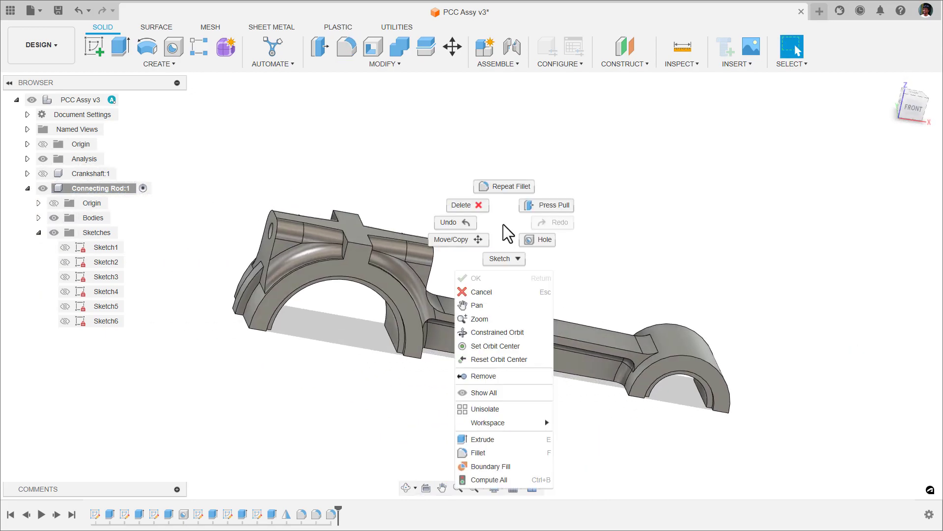
pyautogui.click(503, 189)
pyautogui.scroll(5, 373, 220)
pyautogui.click(336, 257)
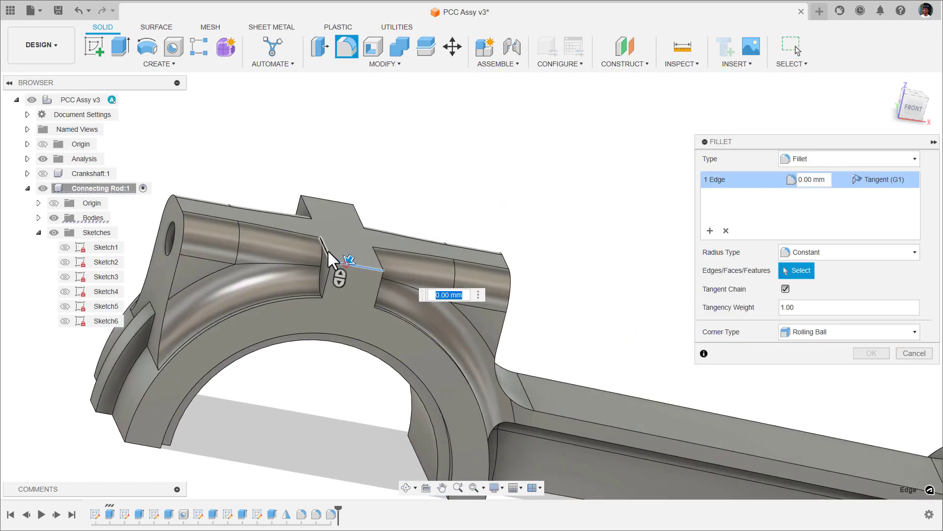
pyautogui.scroll(3, 317, 211)
pyautogui.scroll(2, 323, 212)
pyautogui.click(336, 192)
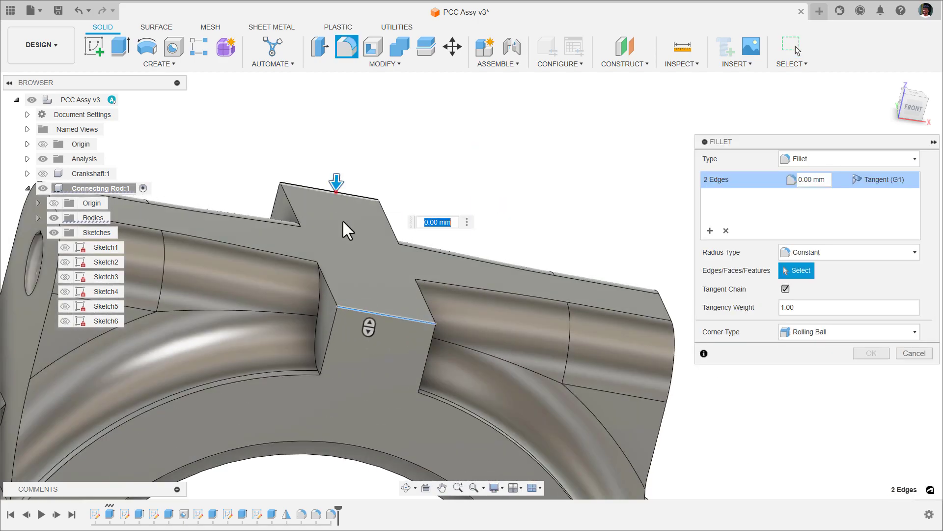
pyautogui.scroll(-2, 343, 206)
pyautogui.click(311, 355)
# Step: Add the opposite face's outer arcs and the cross rib's upright corner edges to the fillet, and set its radius to 1 mm
pyautogui.keyDown('shift'); pyautogui.moveTo(411, 367); pyautogui.dragTo(568, 352, button='middle'); pyautogui.keyUp('shift')
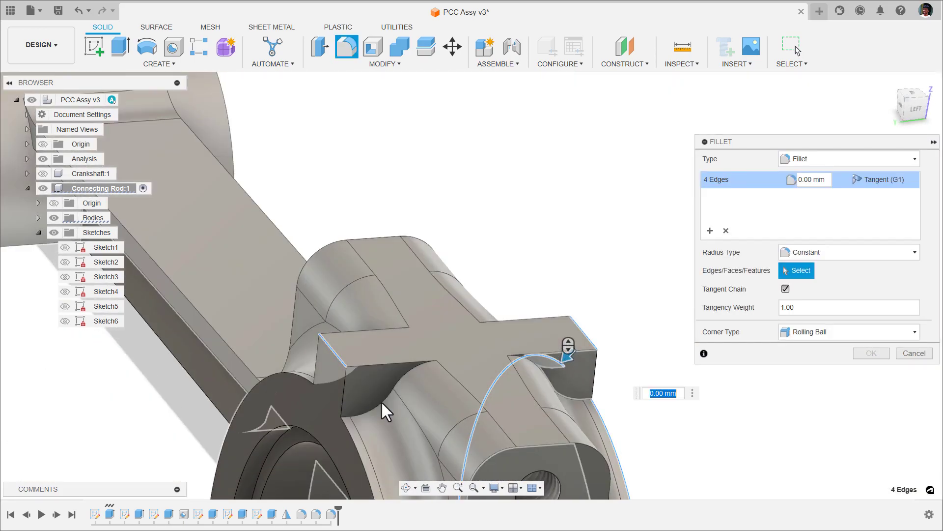
pyautogui.click(344, 430)
pyautogui.click(305, 378)
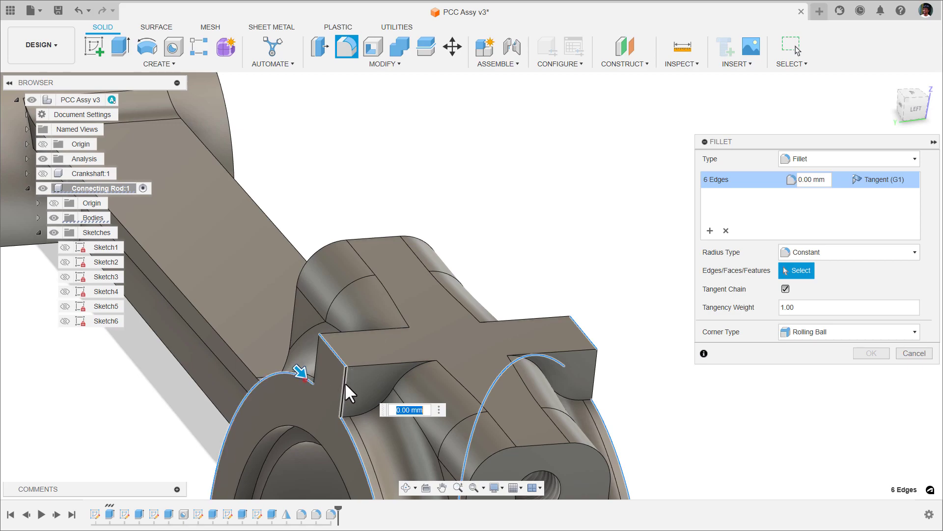
pyautogui.click(344, 381)
pyautogui.click(319, 360)
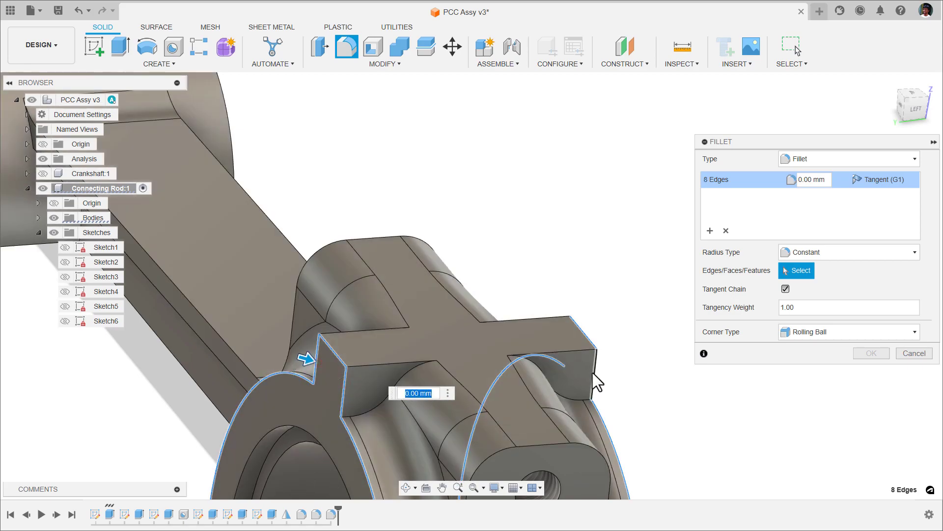
pyautogui.moveTo(581, 355)
pyautogui.keyDown('shift'); pyautogui.mouseDown(button='middle')
pyautogui.moveTo(504, 336)
pyautogui.moveTo(588, 360)
pyautogui.mouseUp(button='middle'); pyautogui.keyUp('shift')
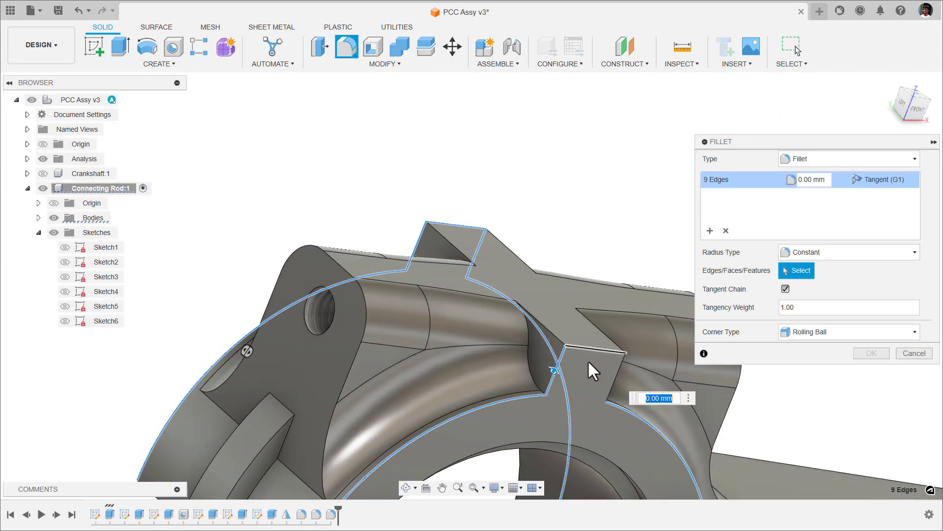
pyautogui.click(614, 373)
pyautogui.write('2')
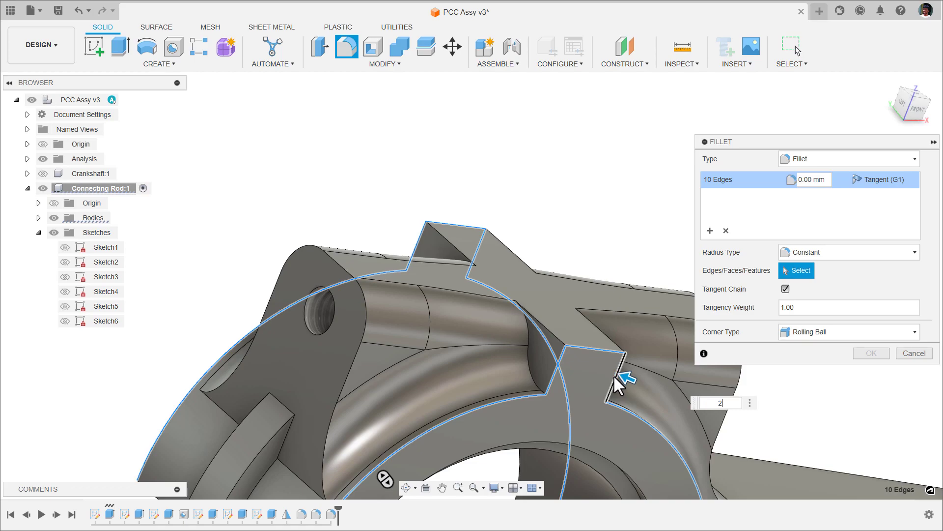
pyautogui.press('BackSpace')
pyautogui.write('1')
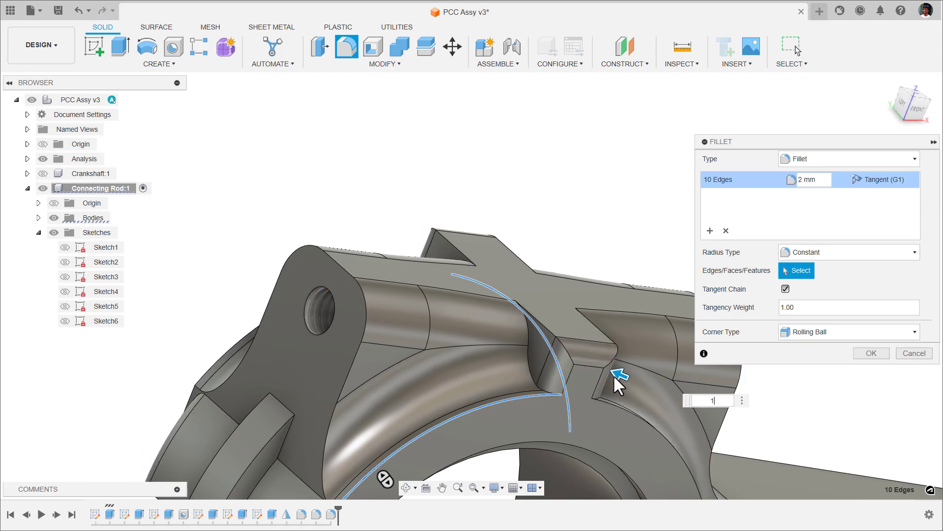
# Step: Add the four long top edges of the big end's cross rib to the 1 mm fillet
pyautogui.keyDown('shift'); pyautogui.moveTo(613, 374); pyautogui.dragTo(588, 291, button='middle'); pyautogui.keyUp('shift')
pyautogui.click(563, 314)
pyautogui.click(592, 284)
pyautogui.click(531, 232)
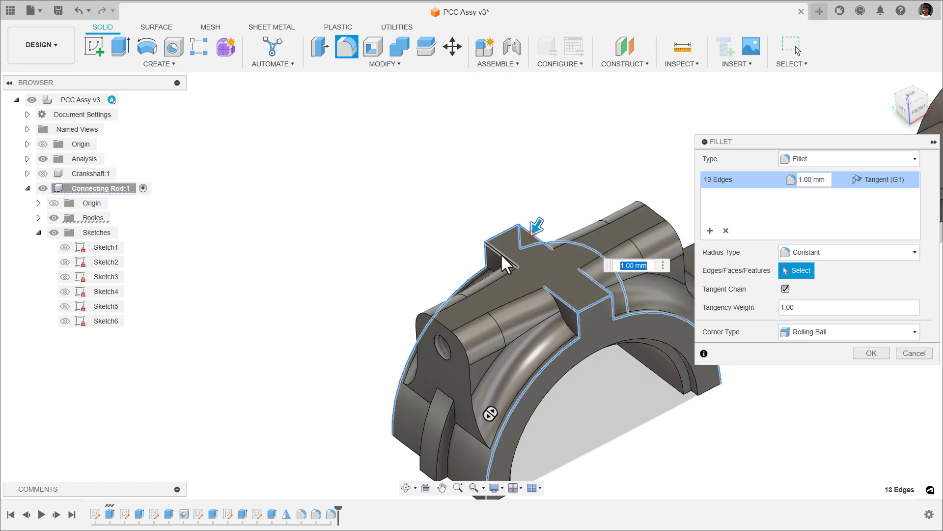
pyautogui.click(500, 252)
# Step: Add the edges of the small rib below the threaded hole and the two adjoining boss base edges to the 1 mm fillet
pyautogui.keyDown('shift'); pyautogui.moveTo(438, 261); pyautogui.dragTo(465, 222, button='middle'); pyautogui.keyUp('shift')
pyautogui.scroll(-2, 384, 308)
pyautogui.keyDown('shift'); pyautogui.moveTo(384, 308); pyautogui.dragTo(371, 257, button='middle'); pyautogui.keyUp('shift')
pyautogui.click(347, 290)
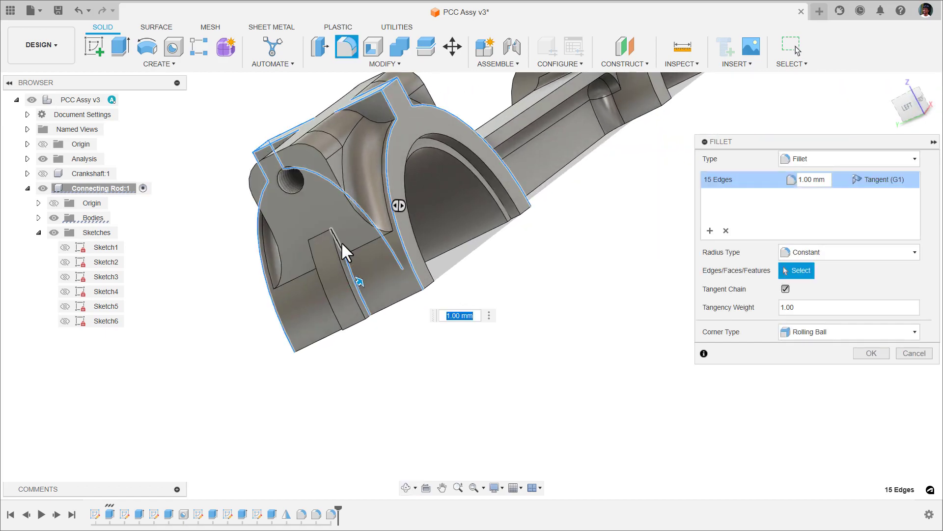
pyautogui.scroll(2, 341, 240)
pyautogui.click(326, 288)
pyautogui.keyDown('shift'); pyautogui.moveTo(337, 288); pyautogui.dragTo(361, 274, button='middle'); pyautogui.keyUp('shift')
pyautogui.click(338, 267)
pyautogui.click(316, 252)
pyautogui.click(324, 308)
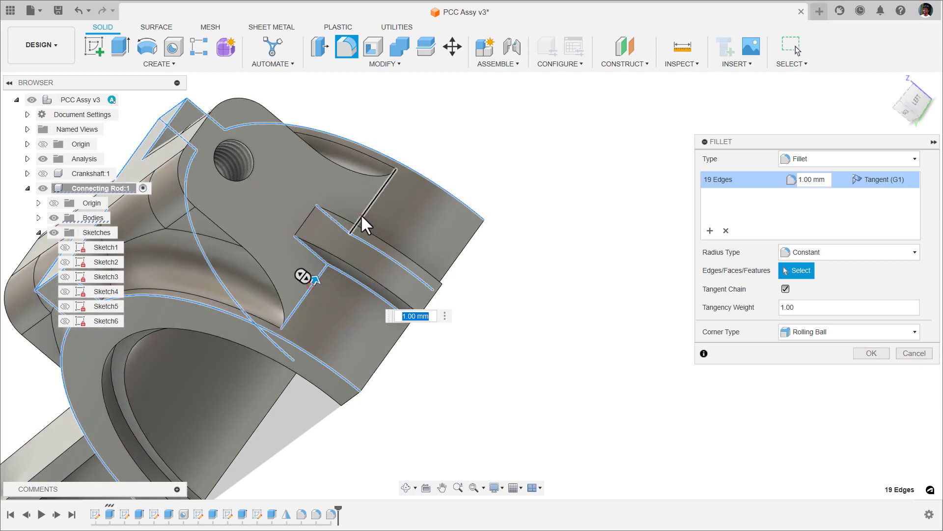
pyautogui.click(361, 216)
# Step: Add the continuous outer edge chain along the shank and bolt boss, plus the threaded boss's end-face edge, to the 1 mm fillet
pyautogui.keyDown('shift'); pyautogui.moveTo(307, 297); pyautogui.dragTo(340, 279, button='middle'); pyautogui.keyUp('shift')
pyautogui.scroll(-3, 341, 279)
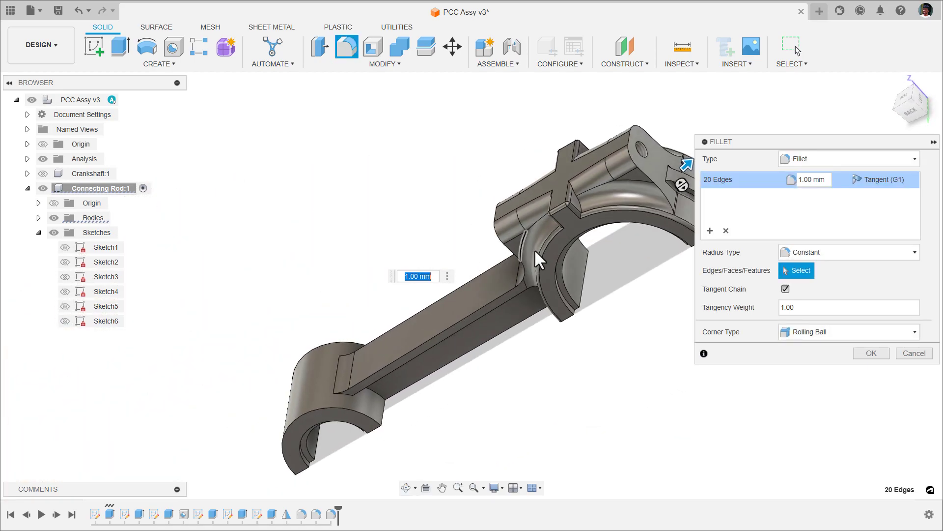
pyautogui.scroll(5, 517, 255)
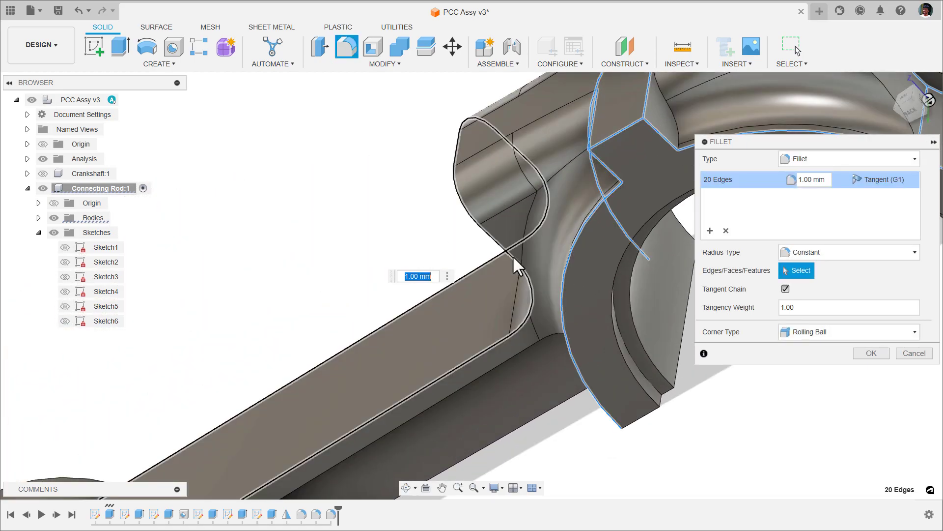
pyautogui.click(512, 255)
pyautogui.scroll(-4, 461, 305)
pyautogui.keyDown('shift'); pyautogui.moveTo(533, 252); pyautogui.dragTo(511, 239, button='middle'); pyautogui.keyUp('shift')
pyautogui.click(520, 209)
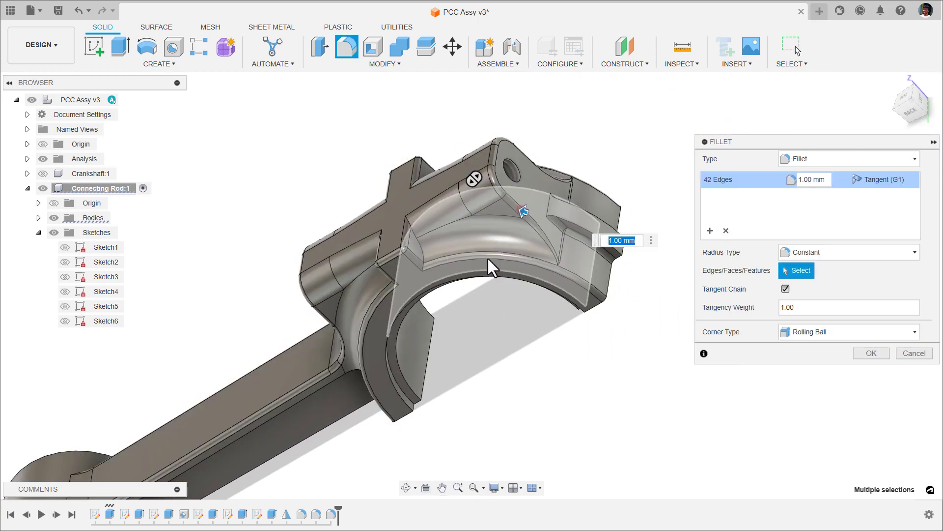
# Step: Add the outer edge chains on both sides of the small end to the 1 mm fillet and finish it
pyautogui.keyDown('shift'); pyautogui.moveTo(394, 312); pyautogui.dragTo(249, 384, button='middle'); pyautogui.keyUp('shift')
pyautogui.keyDown('shift'); pyautogui.moveTo(476, 243); pyautogui.dragTo(482, 244, button='middle'); pyautogui.keyUp('shift')
pyautogui.scroll(3, 337, 298)
pyautogui.scroll(-2, 460, 228)
pyautogui.moveTo(652, 252); pyautogui.dragTo(476, 234, button='middle')
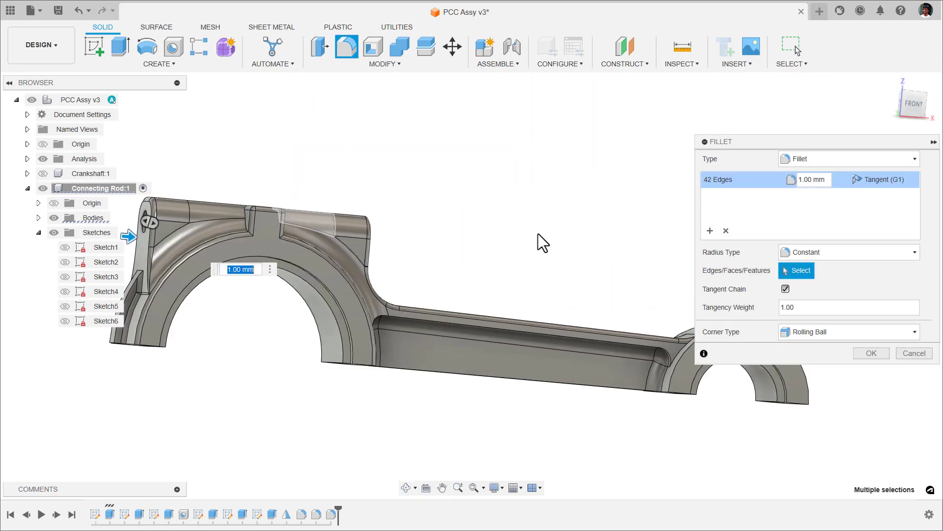
pyautogui.moveTo(664, 282); pyautogui.dragTo(454, 258, button='middle')
pyautogui.scroll(2, 454, 258)
pyautogui.click(535, 324)
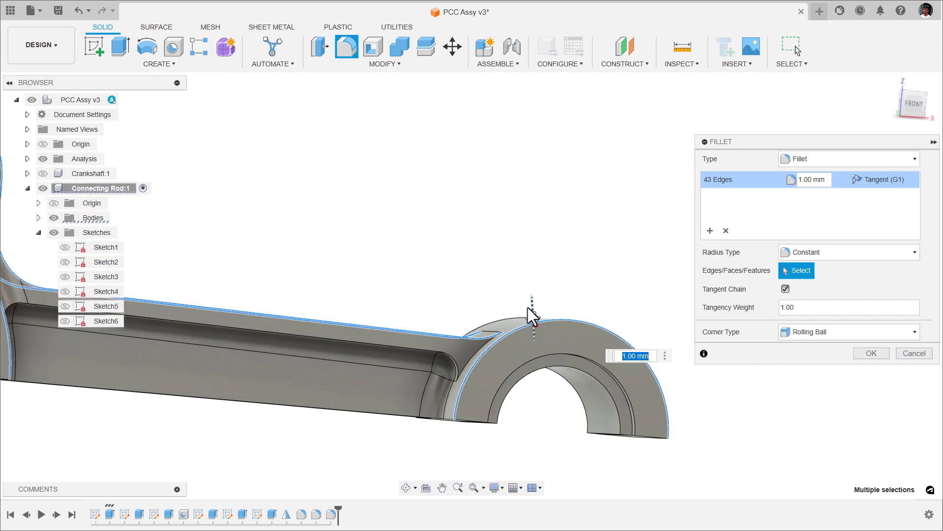
pyautogui.keyDown('shift'); pyautogui.moveTo(539, 270); pyautogui.dragTo(509, 151, button='middle'); pyautogui.keyUp('shift')
pyautogui.click(509, 152)
pyautogui.scroll(-2, 502, 255)
pyautogui.keyDown('shift'); pyautogui.moveTo(508, 261); pyautogui.dragTo(588, 231, button='middle'); pyautogui.keyUp('shift')
pyautogui.scroll(-2, 505, 198)
pyautogui.click(871, 353)
# Step: Start an equal-distance chamfer on the two inner rim edges of the big end's bore
pyautogui.scroll(-2, 410, 222)
pyautogui.keyDown('shift'); pyautogui.moveTo(410, 223); pyautogui.dragTo(362, 225, button='middle'); pyautogui.keyUp('shift')
pyautogui.scroll(2, 358, 275)
pyautogui.scroll(2, 413, 312)
pyautogui.scroll(3, 310, 252)
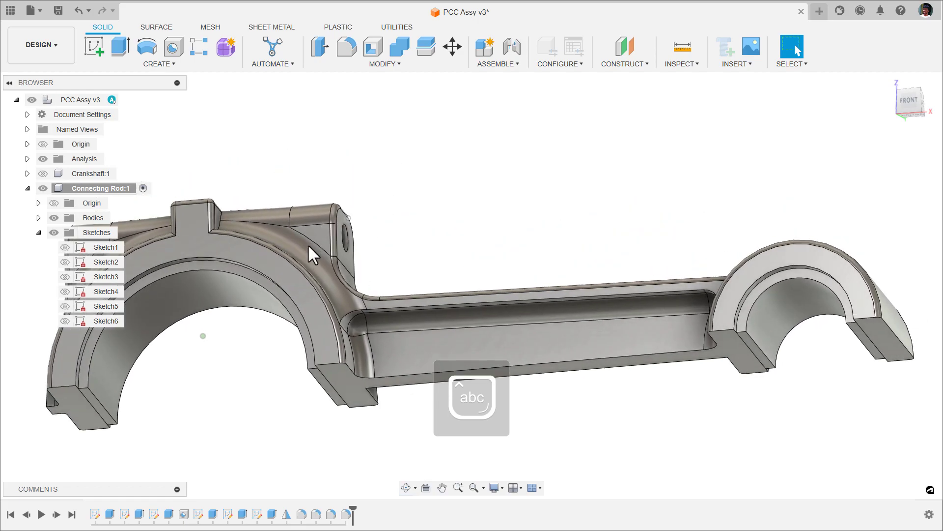
pyautogui.scroll(-1, 422, 238)
pyautogui.scroll(-1, 429, 226)
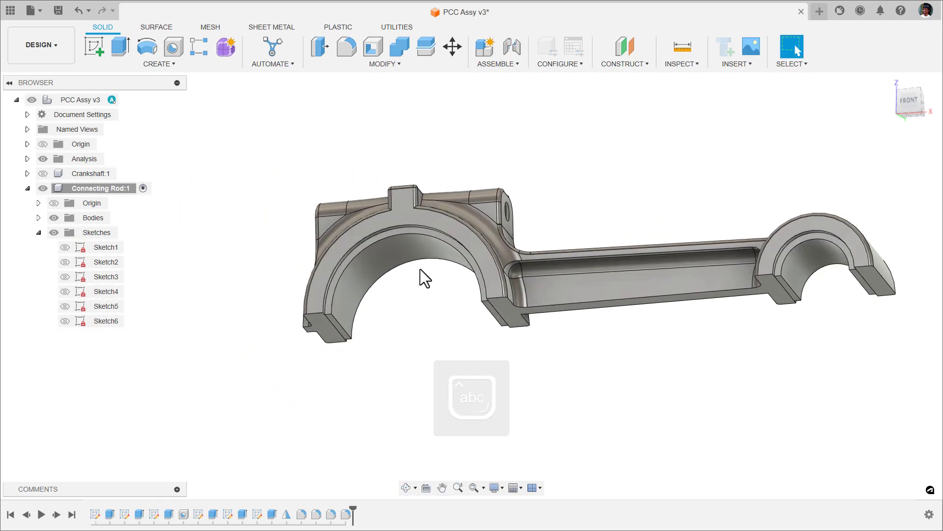
pyautogui.scroll(2, 388, 251)
pyautogui.click(362, 61)
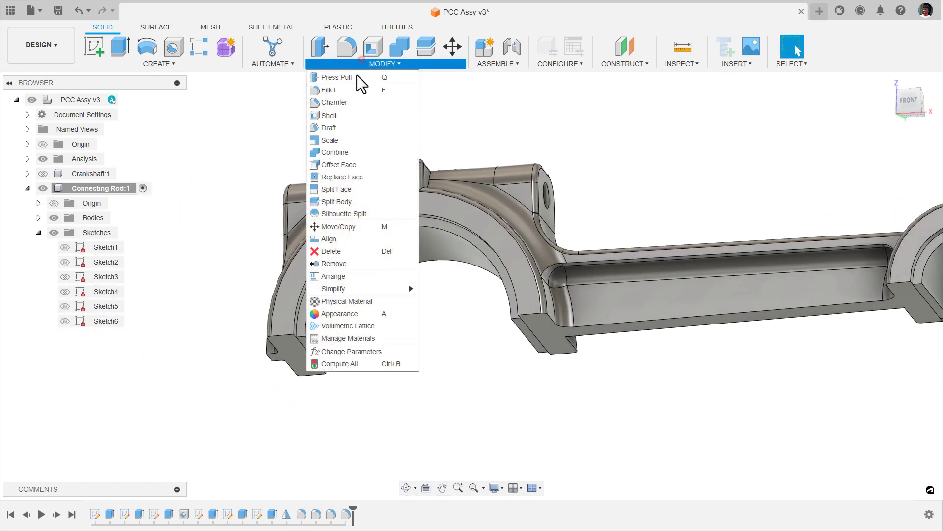
pyautogui.click(335, 101)
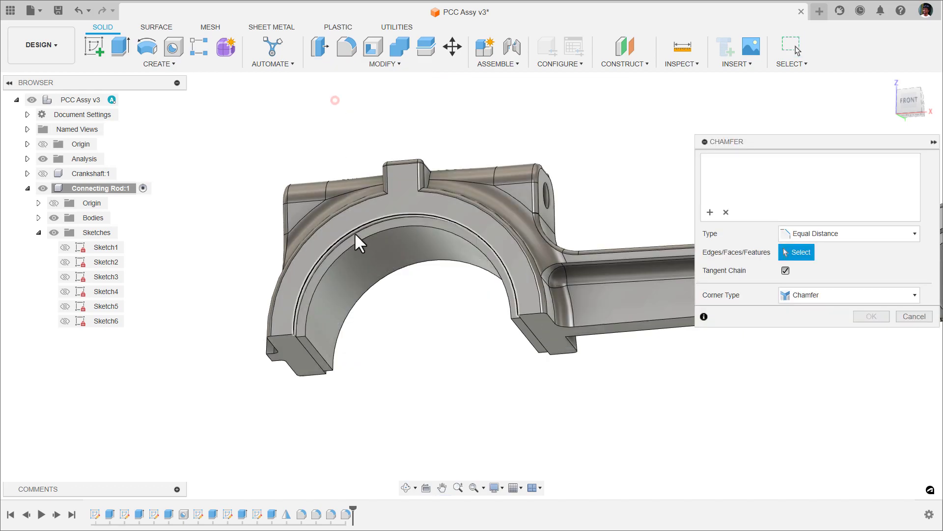
pyautogui.click(362, 236)
pyautogui.keyDown('shift'); pyautogui.moveTo(429, 297); pyautogui.dragTo(332, 260, button='middle'); pyautogui.keyUp('shift')
pyautogui.click(355, 324)
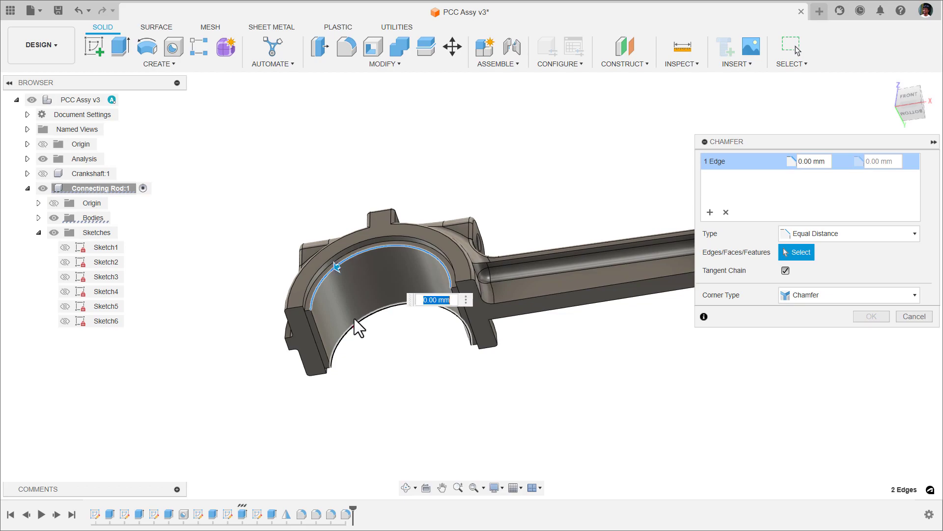
# Step: Add the two inner rim edges of the small end's bore and chamfer all four edges by 1.8 mm
pyautogui.moveTo(355, 323); pyautogui.dragTo(125, 238, button='middle')
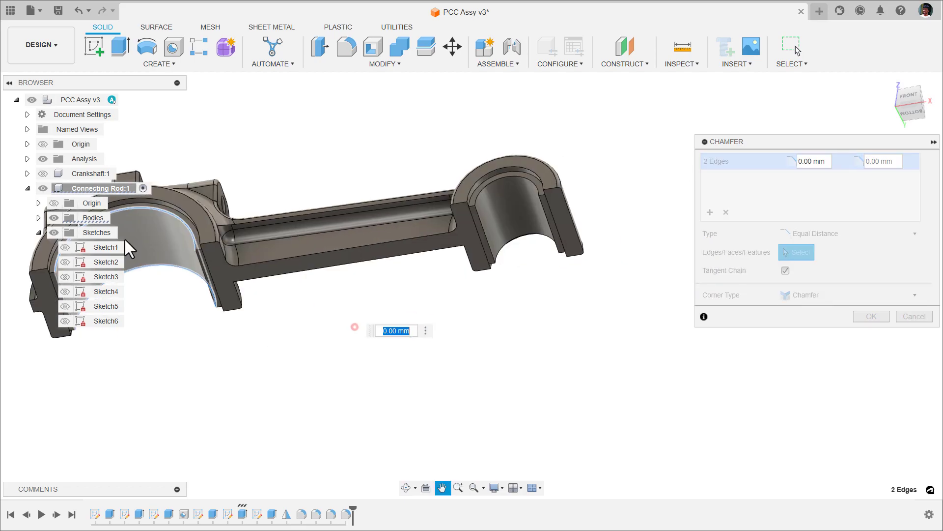
pyautogui.click(494, 177)
pyautogui.click(512, 237)
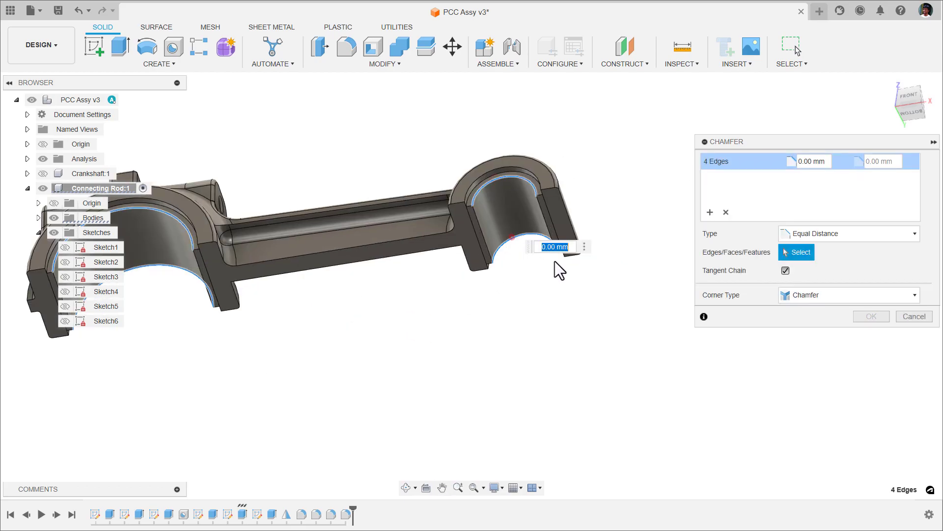
pyautogui.write('1.8')
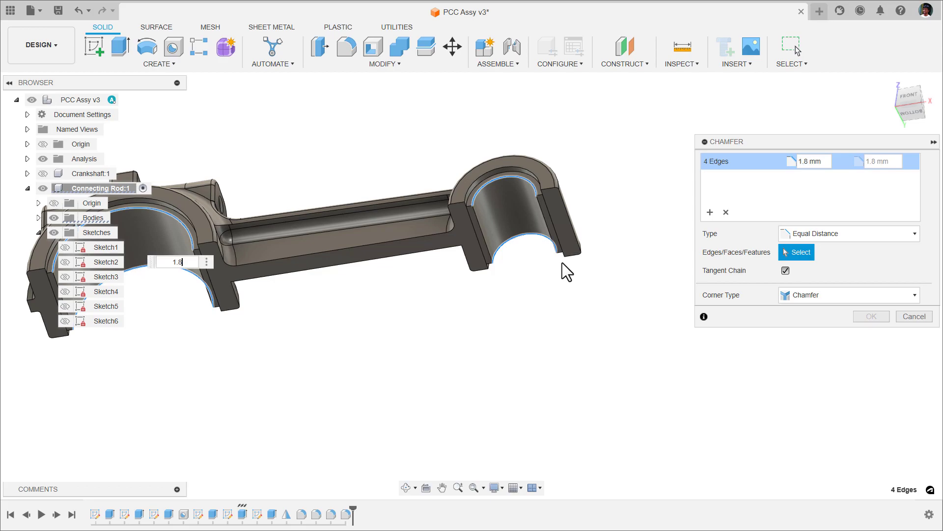
pyautogui.scroll(5, 505, 204)
pyautogui.scroll(-4, 444, 225)
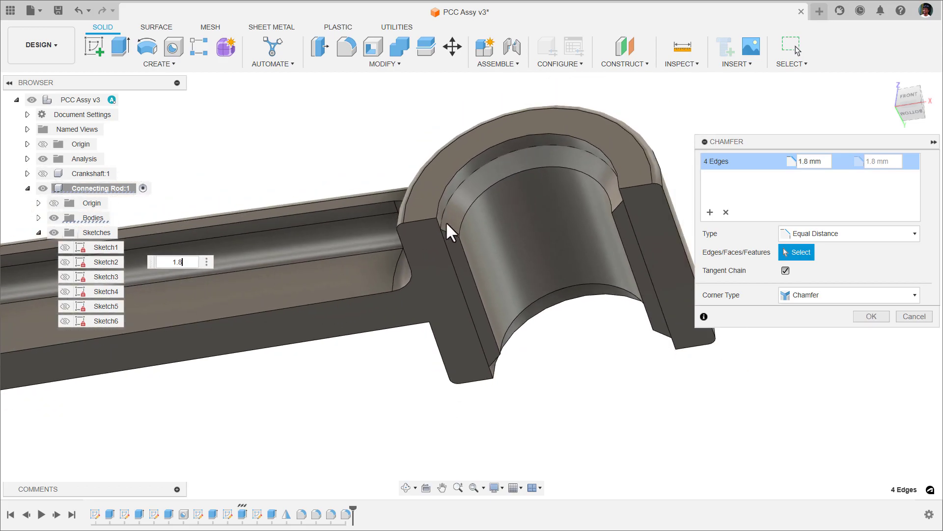
pyautogui.scroll(5, 426, 210)
pyautogui.scroll(-4, 470, 242)
pyautogui.scroll(-8, 471, 241)
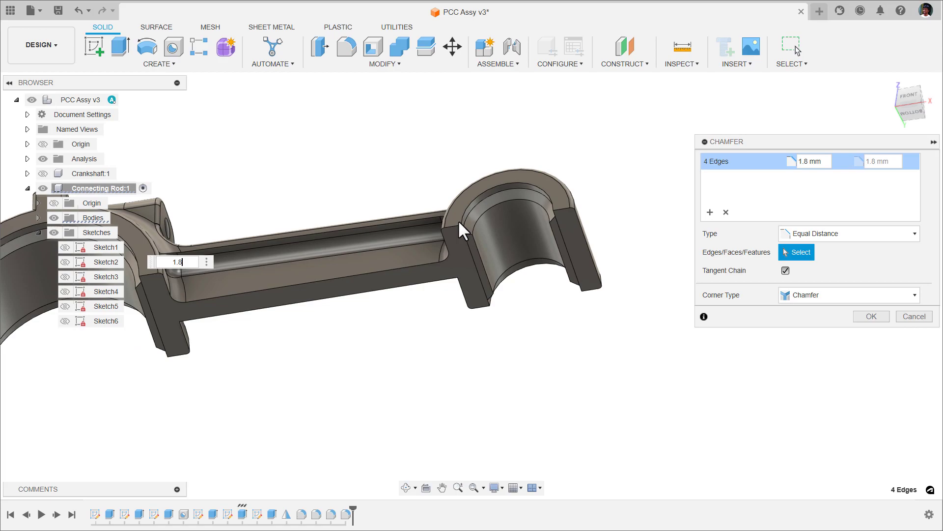
pyautogui.keyDown('shift'); pyautogui.moveTo(508, 238); pyautogui.dragTo(275, 262, button='middle'); pyautogui.keyUp('shift')
pyautogui.scroll(6, 277, 294)
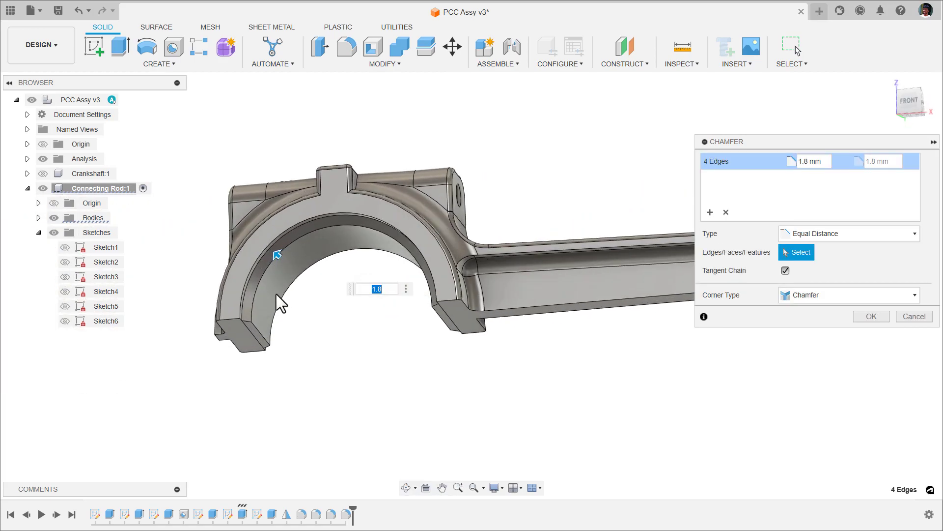
pyautogui.click(871, 317)
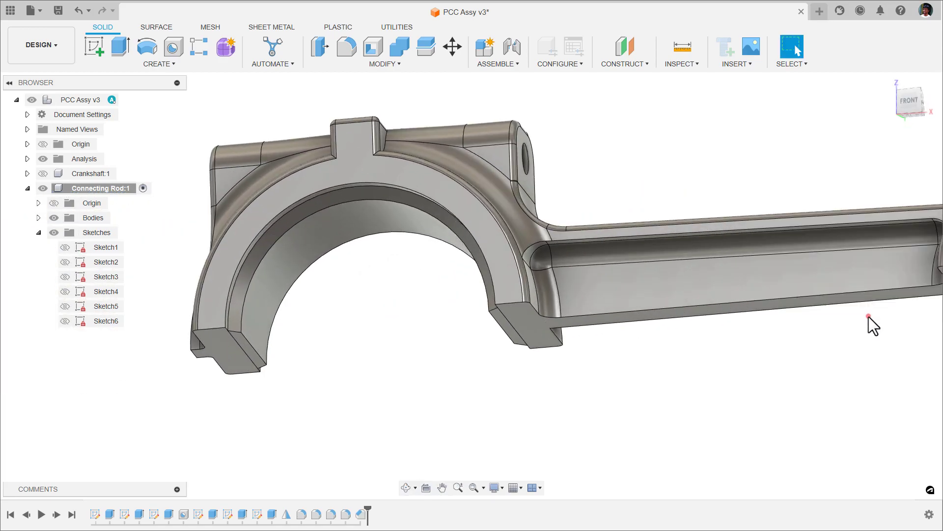
# Step: Split the rod body and the big end's bearing shell with the vertical origin plane through the big end's centre
pyautogui.scroll(-5, 328, 299)
pyautogui.keyDown('shift'); pyautogui.moveTo(328, 299); pyautogui.dragTo(609, 205, button='middle'); pyautogui.keyUp('shift')
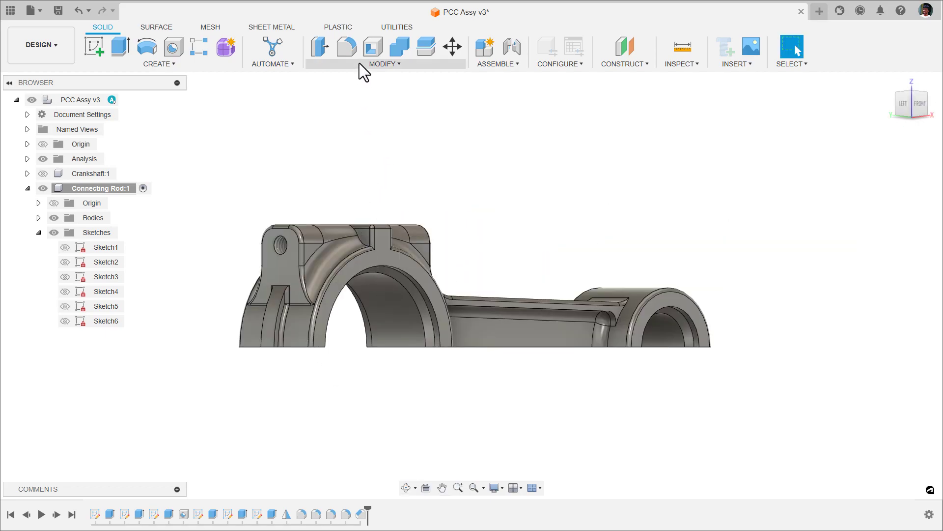
pyautogui.click(426, 47)
pyautogui.click(360, 231)
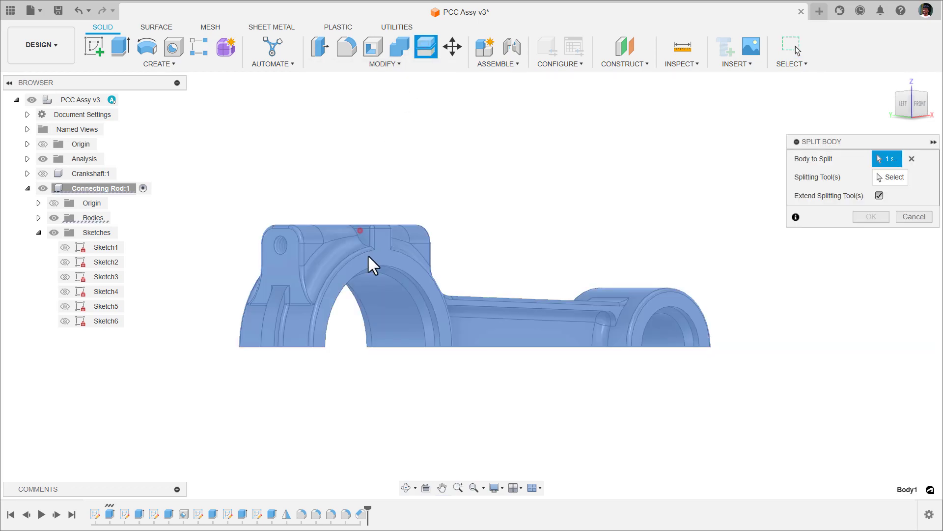
pyautogui.click(379, 275)
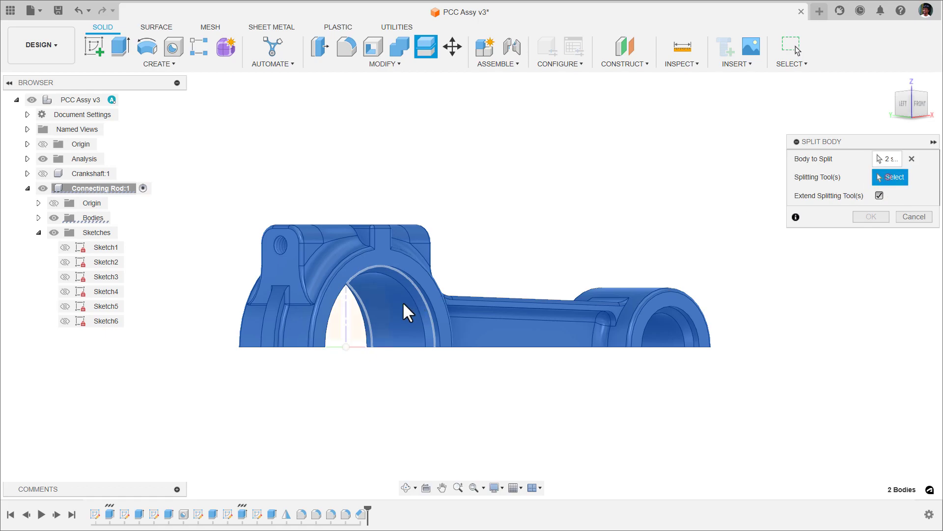
pyautogui.click(340, 321)
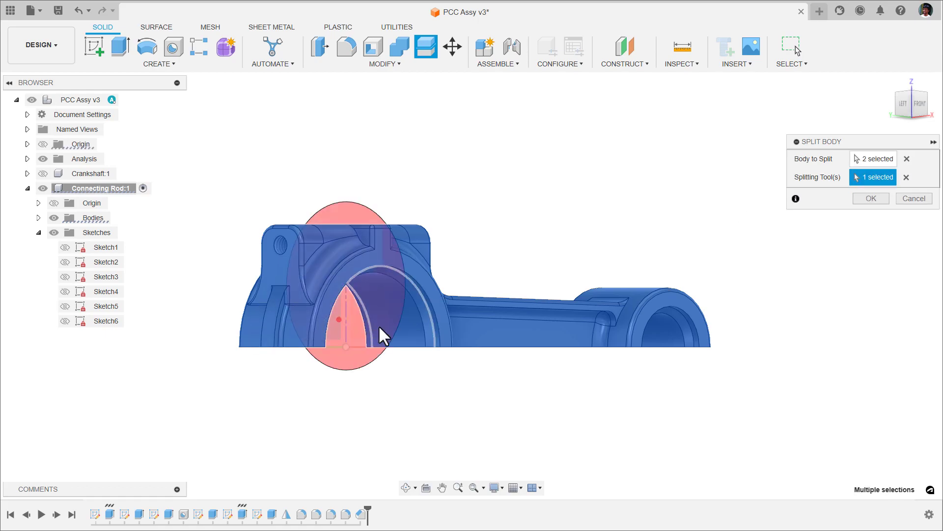
pyautogui.click(920, 104)
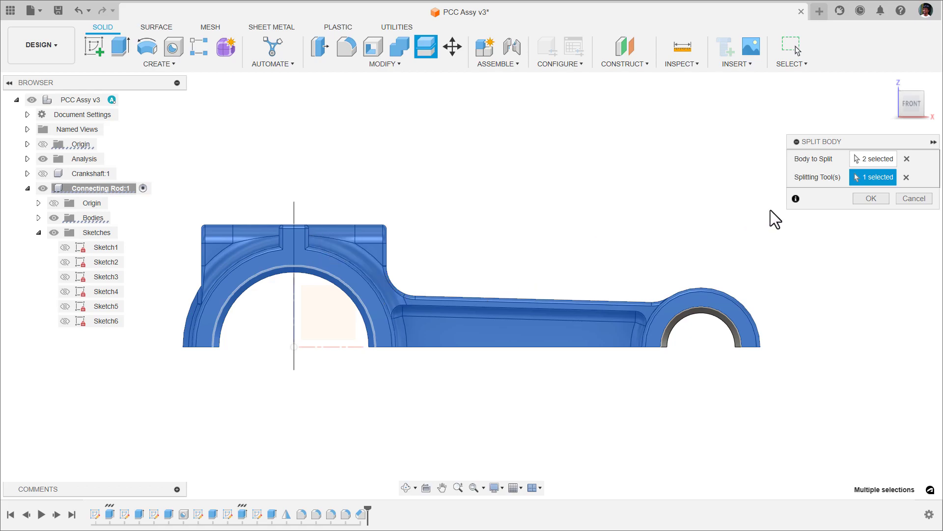
pyautogui.click(866, 211)
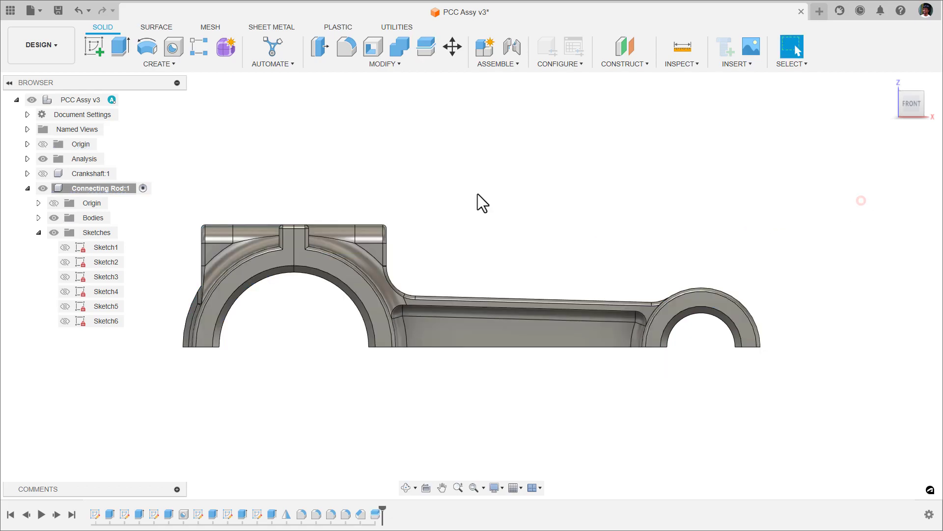
# Step: Expand the connecting rod's bodies and examine the separate parts produced by the split
pyautogui.click(38, 218)
pyautogui.click(99, 276)
pyautogui.click(139, 236)
pyautogui.moveTo(261, 203); pyautogui.dragTo(370, 189, button='middle')
pyautogui.scroll(-2, 381, 199)
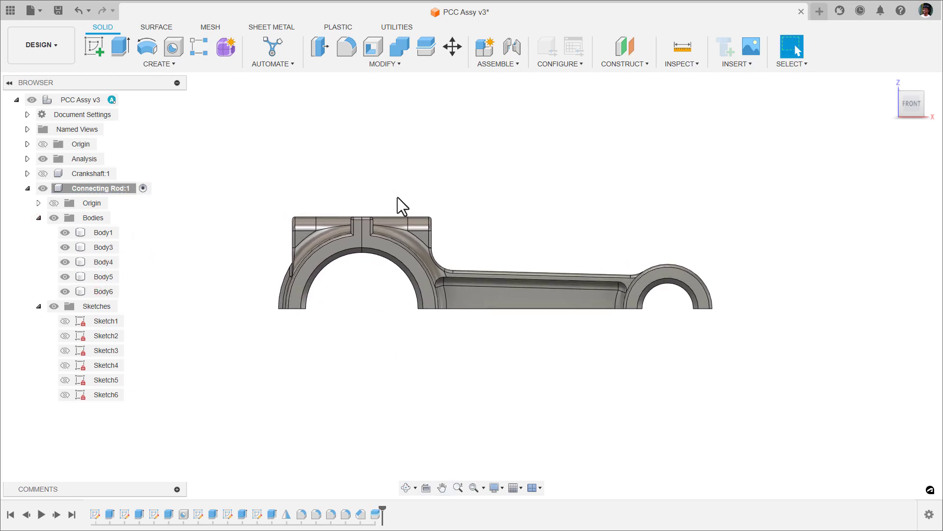
pyautogui.keyDown('shift'); pyautogui.moveTo(433, 205); pyautogui.dragTo(408, 204, button='middle'); pyautogui.keyUp('shift')
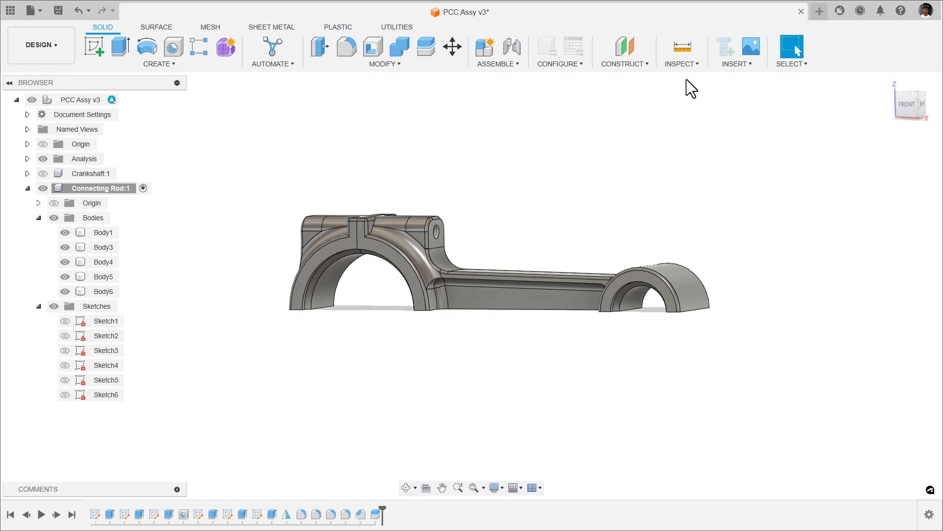
# Step: Search the McMaster-Carr component catalogue for hex head screw 91280A429
pyautogui.click(729, 67)
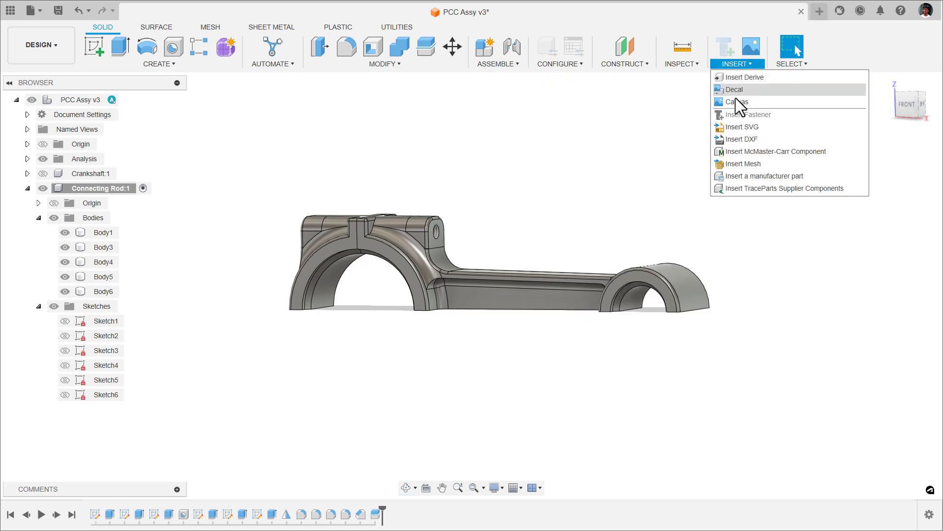
pyautogui.click(746, 152)
pyautogui.click(427, 196)
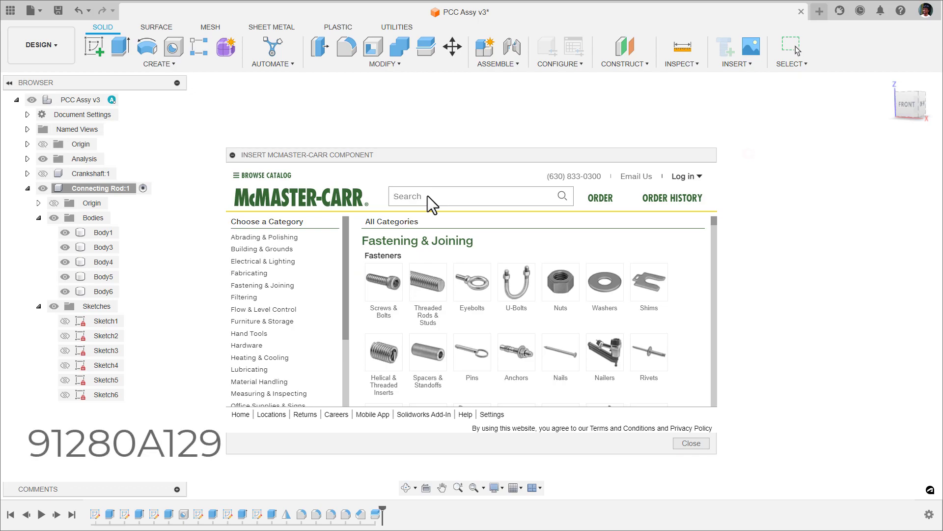
pyautogui.write('9')
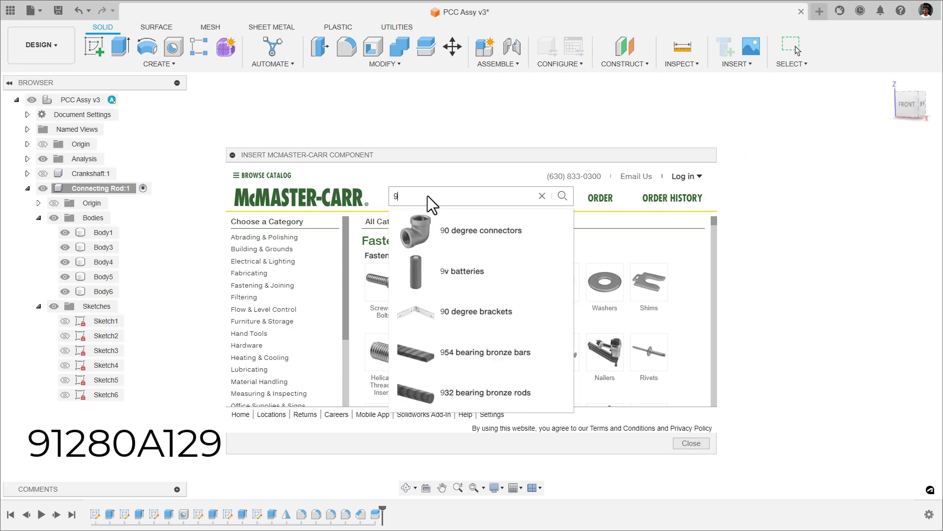
pyautogui.write('12')
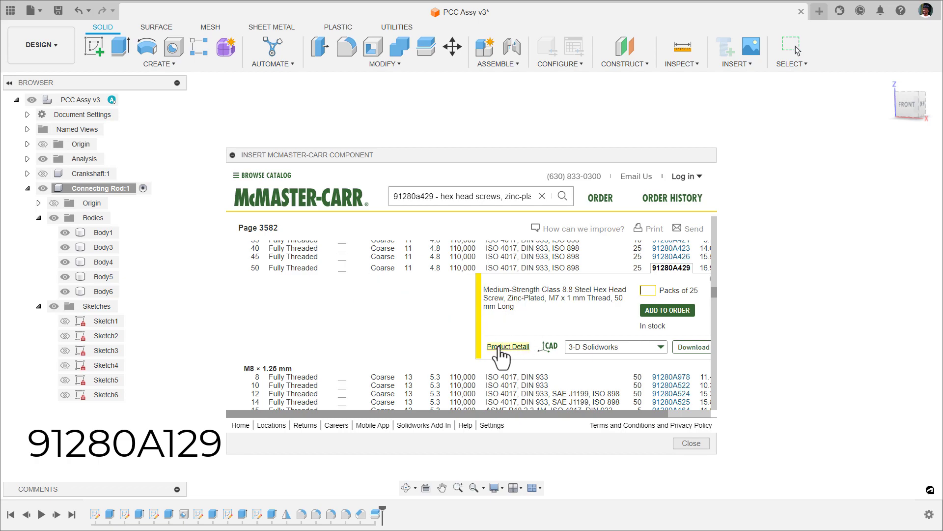
# Step: Insert the M7 x 1 mm, 50 mm long hex head screw into the connecting rod as a 3-D STEP model
pyautogui.click(584, 350)
pyautogui.scroll(-1, 598, 382)
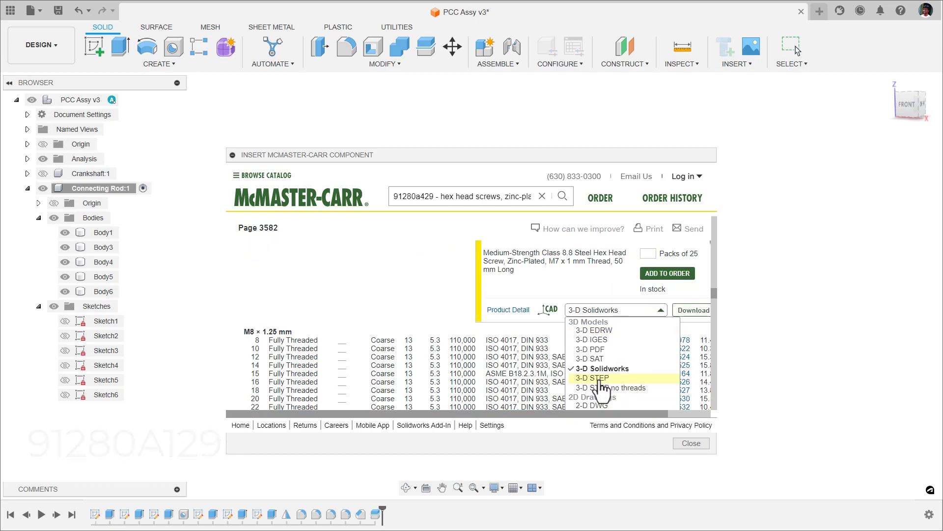
pyautogui.click(599, 379)
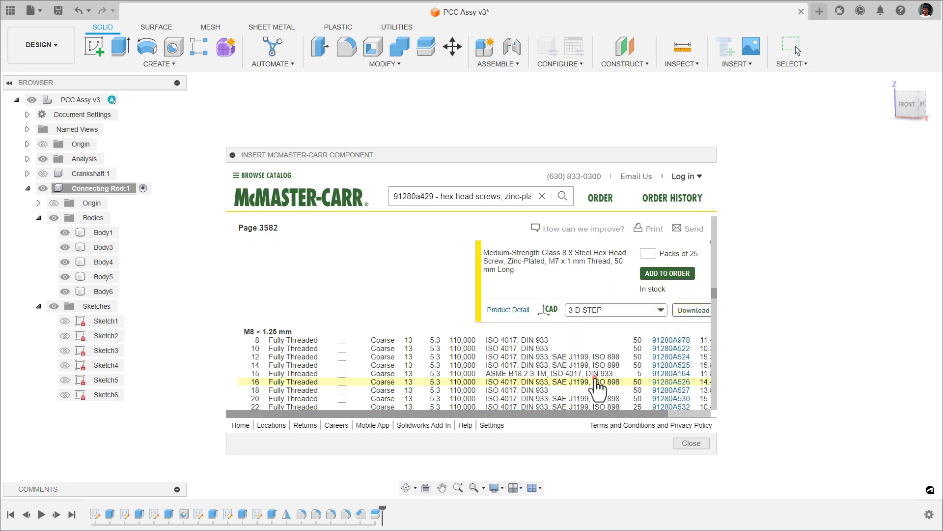
pyautogui.click(684, 315)
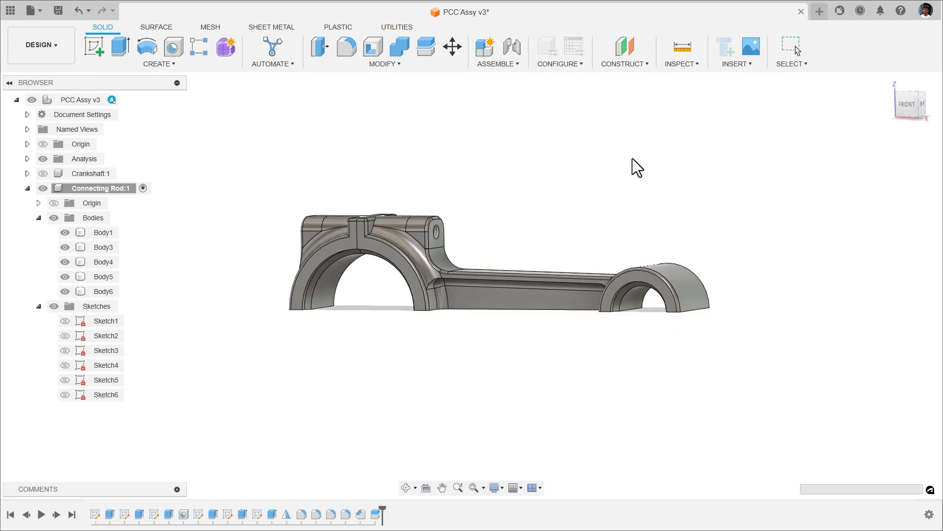
pyautogui.scroll(5, 358, 214)
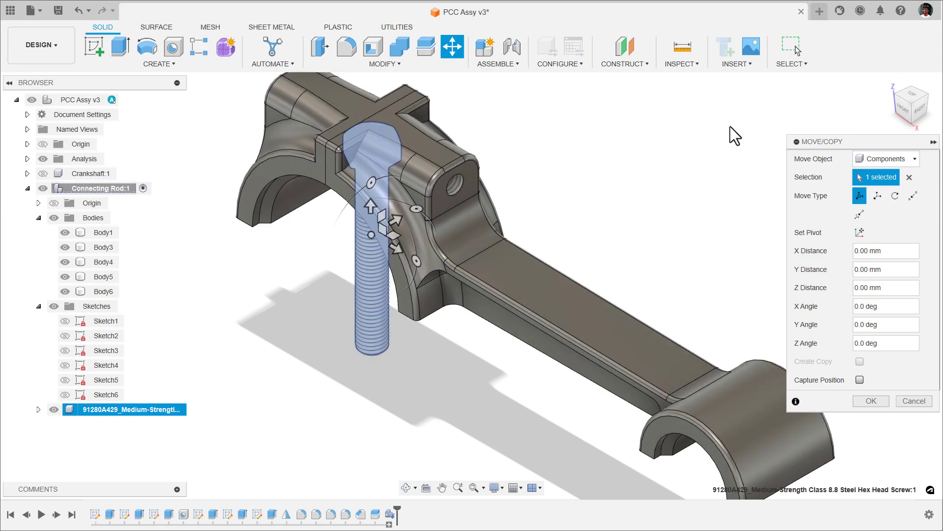
# Step: Rotate the screw -90° about Y and move it 41.96 mm in X and 44.825 mm in Z, with its position captured
pyautogui.click(904, 117)
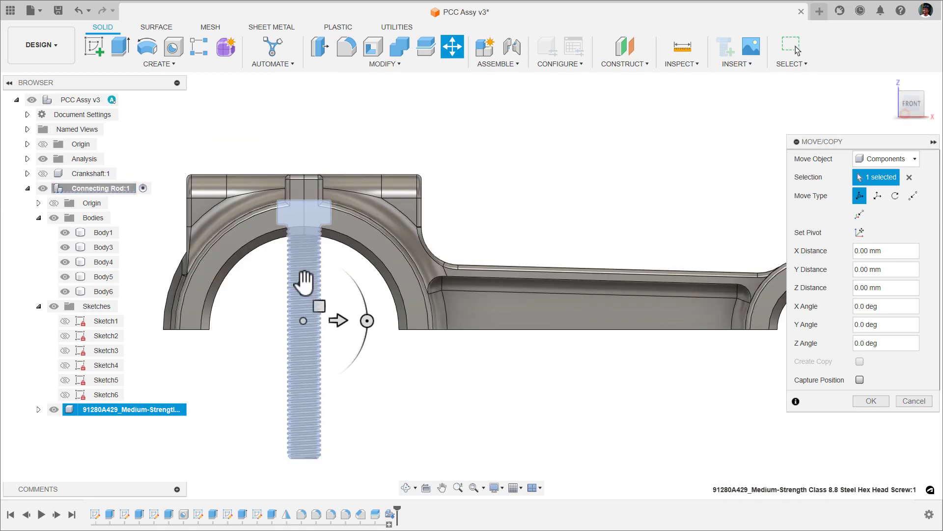
pyautogui.moveTo(366, 320); pyautogui.dragTo(302, 248)
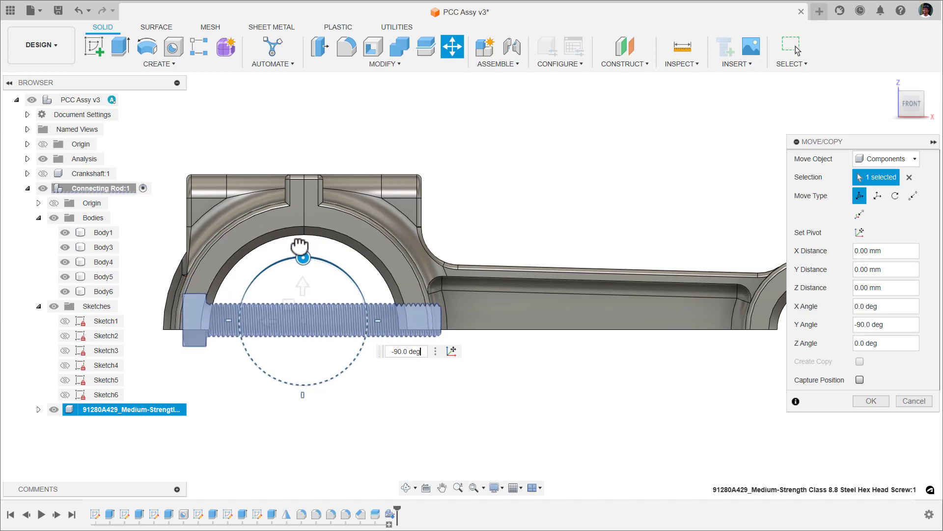
pyautogui.scroll(-2, 322, 317)
pyautogui.moveTo(322, 317); pyautogui.dragTo(463, 332, button='middle')
pyautogui.moveTo(445, 330); pyautogui.dragTo(313, 201)
pyautogui.click(859, 379)
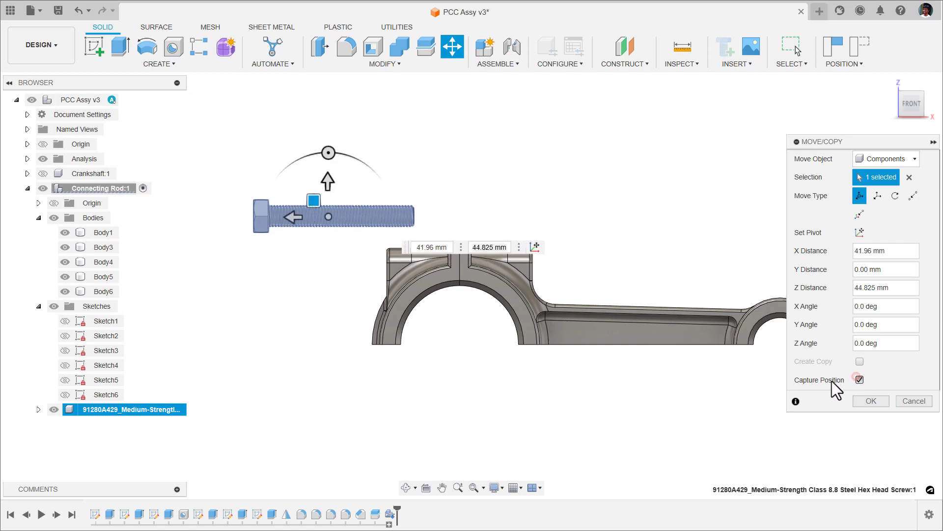
pyautogui.click(868, 400)
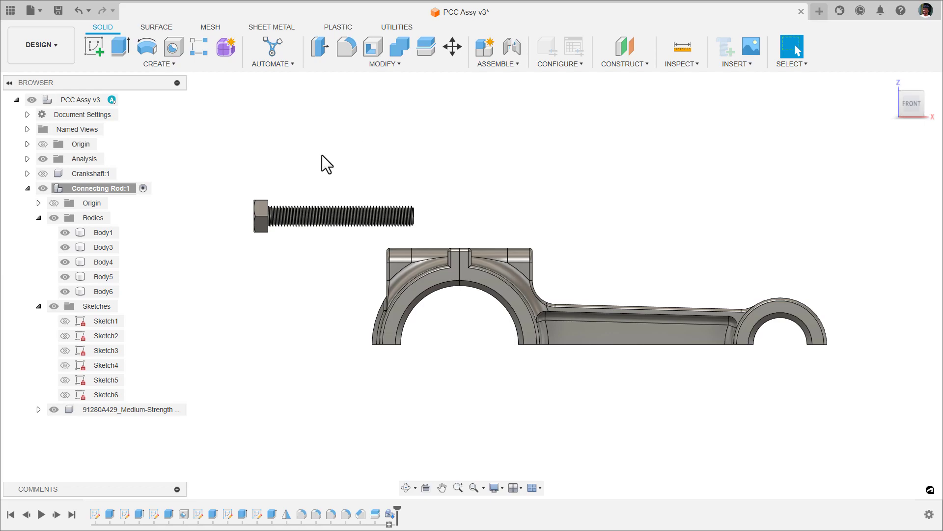
# Step: Set the joint's first snap at the centre of the hex screw head's underside, where the shank begins
pyautogui.click(510, 49)
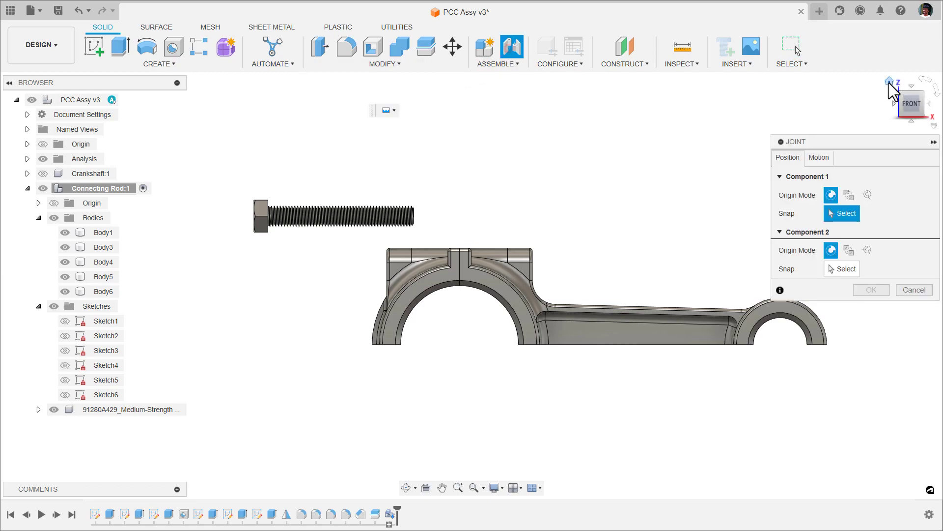
pyautogui.click(889, 82)
pyautogui.scroll(5, 226, 111)
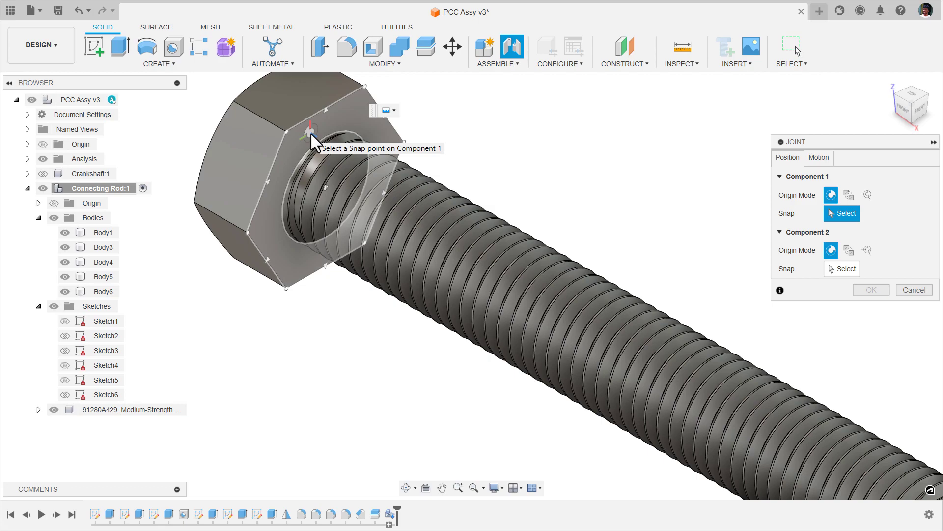
pyautogui.press('ctrl')
pyautogui.press('ctrl')
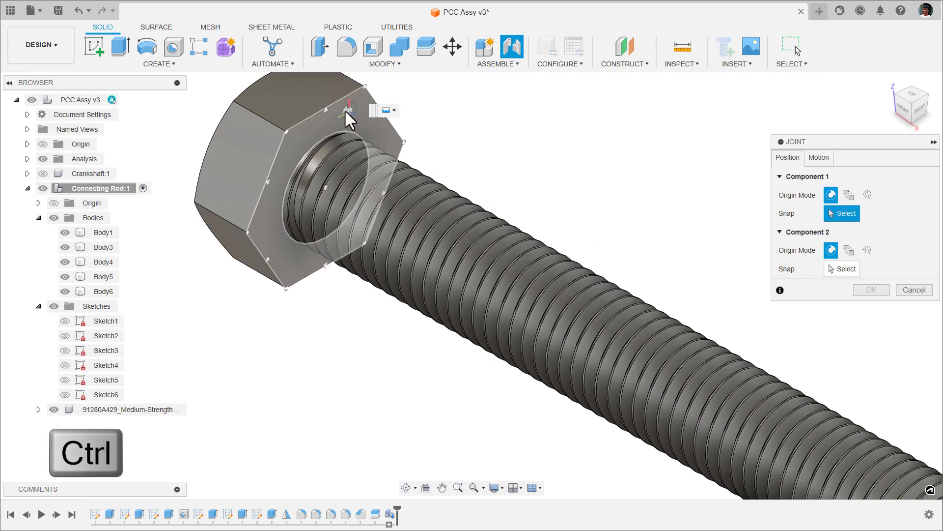
pyautogui.press('ctrl')
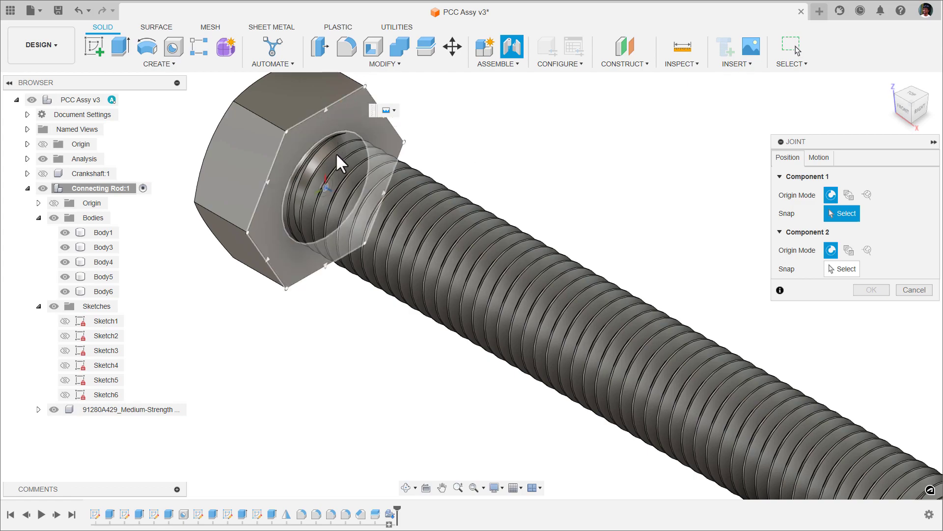
pyautogui.click(324, 186)
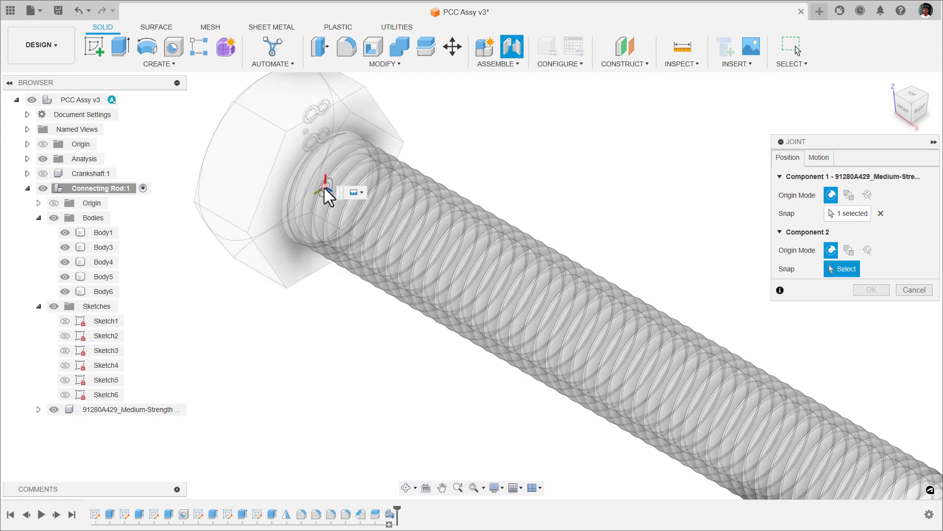
# Step: Join the screw rigidly to the centre of the bolt hole on the connecting rod's cap end, previewing the motion
pyautogui.scroll(-5, 324, 187)
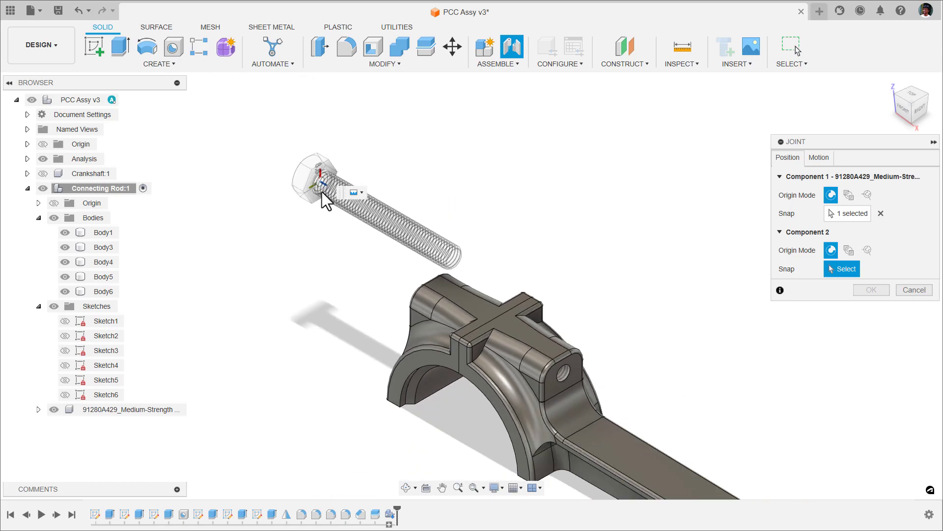
pyautogui.click(895, 96)
pyautogui.scroll(5, 388, 370)
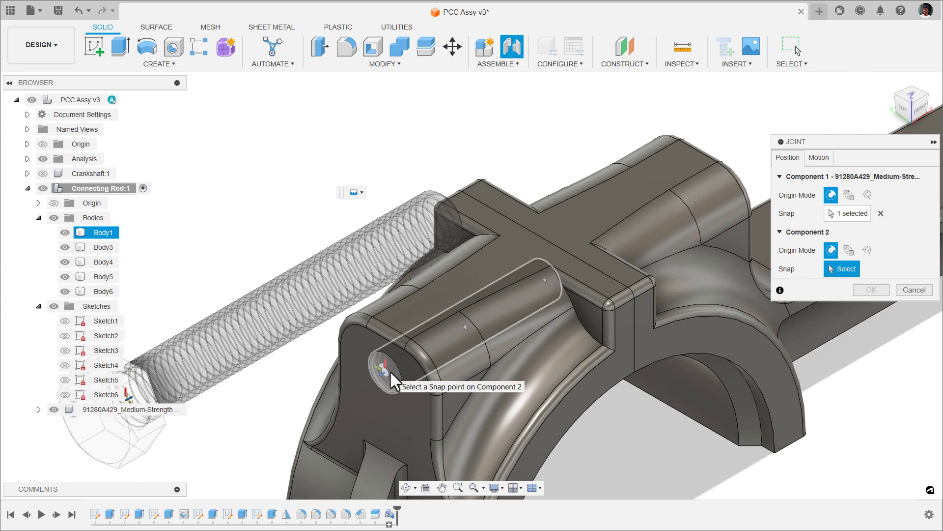
pyautogui.click(391, 370)
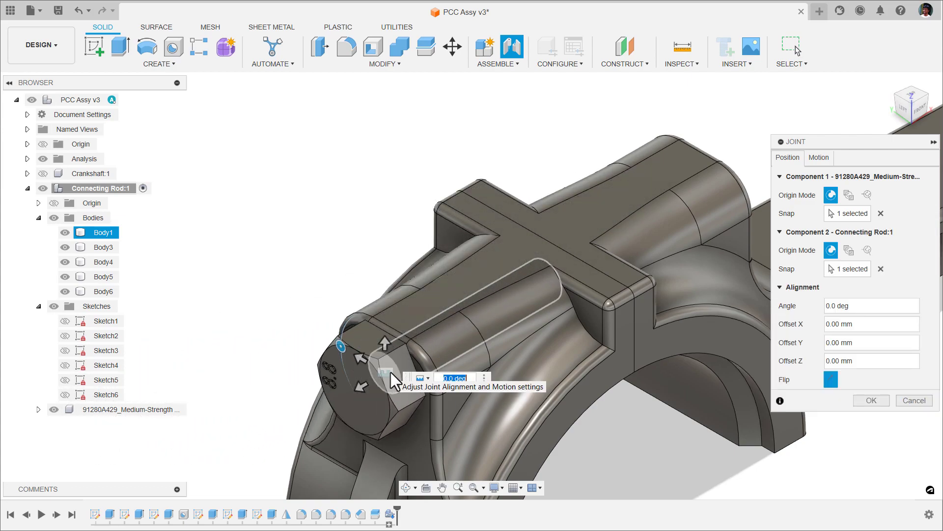
pyautogui.click(819, 157)
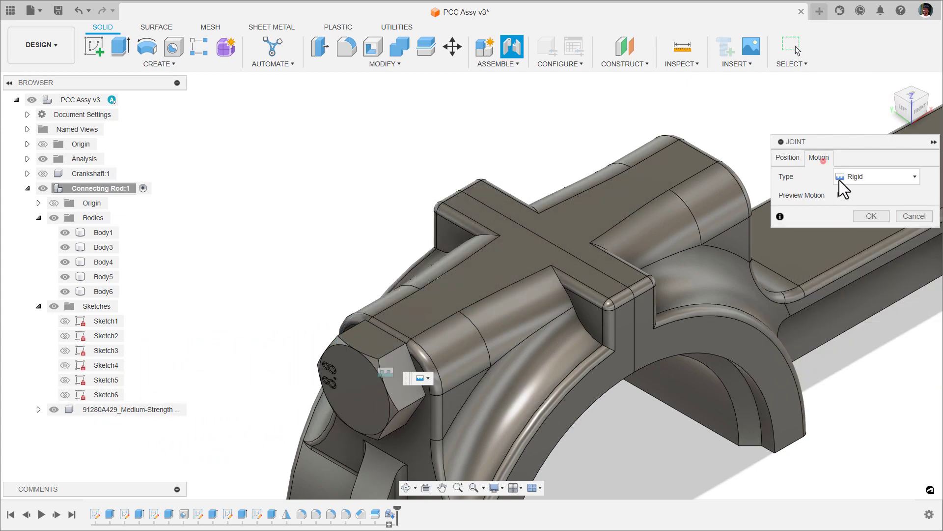
pyautogui.click(839, 194)
pyautogui.click(888, 81)
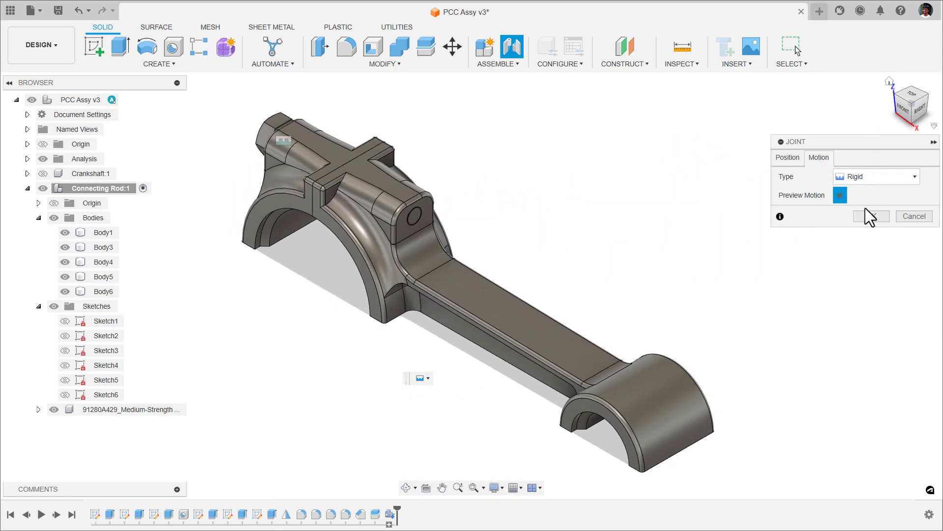
pyautogui.click(870, 217)
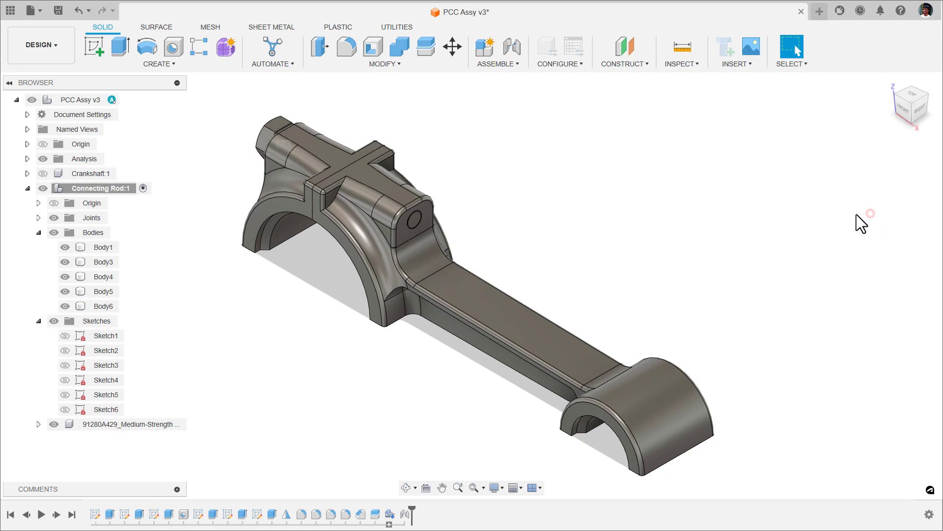
# Step: Set up a mirror of bodies and choose the connecting rod's Body1, Body3, Body4 and Body5 as its objects
pyautogui.click(888, 80)
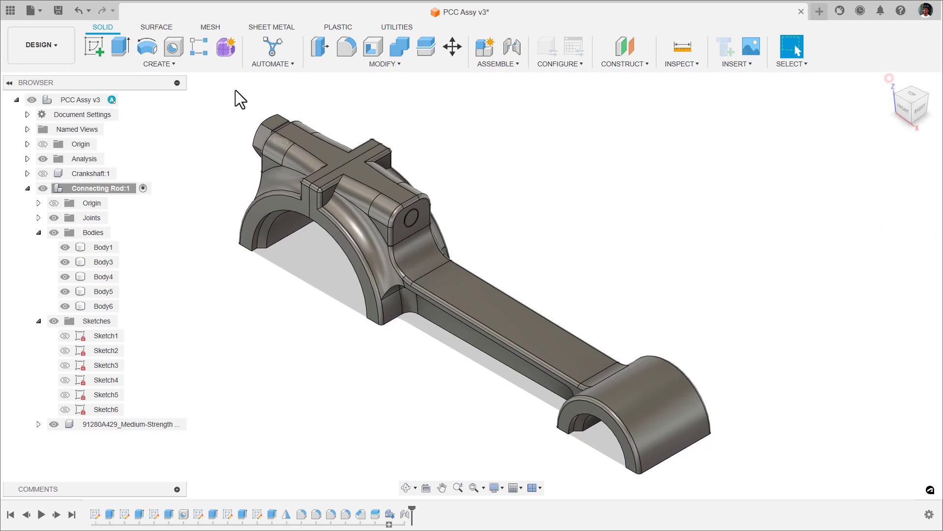
pyautogui.click(190, 66)
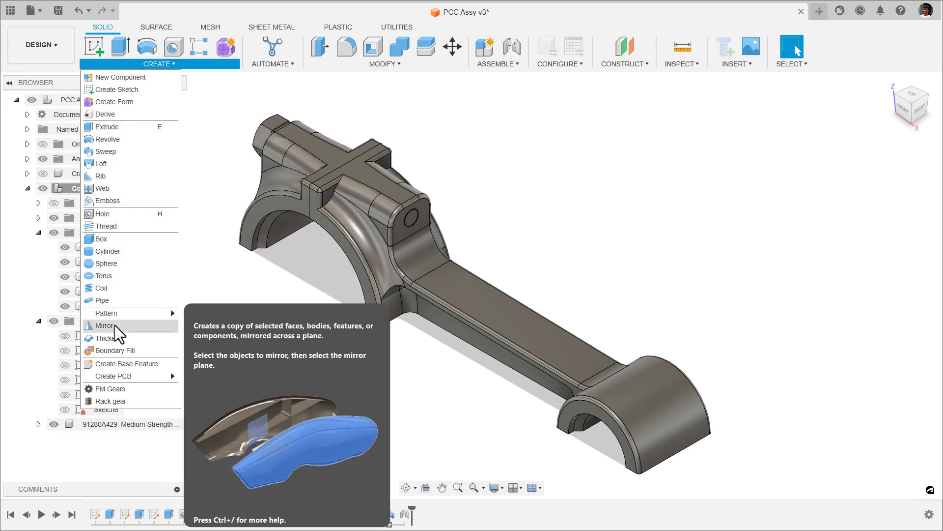
pyautogui.click(114, 325)
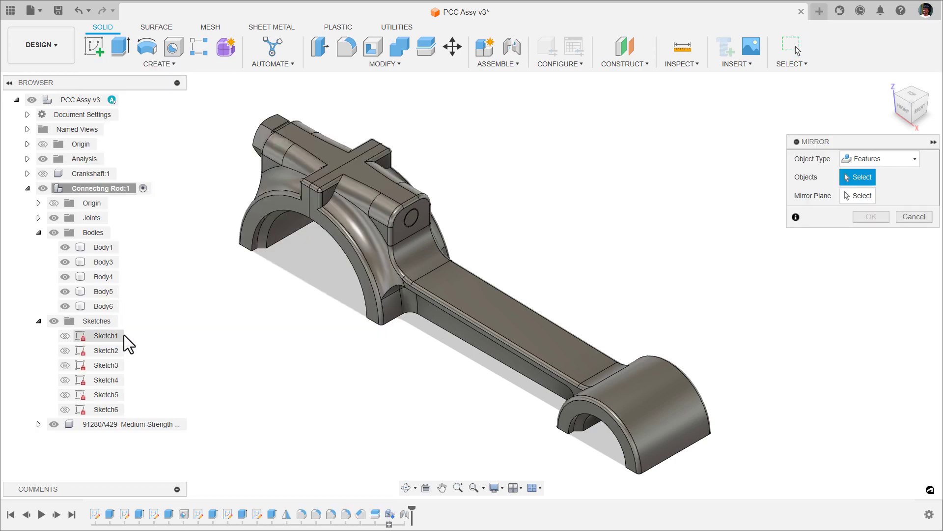
pyautogui.click(868, 157)
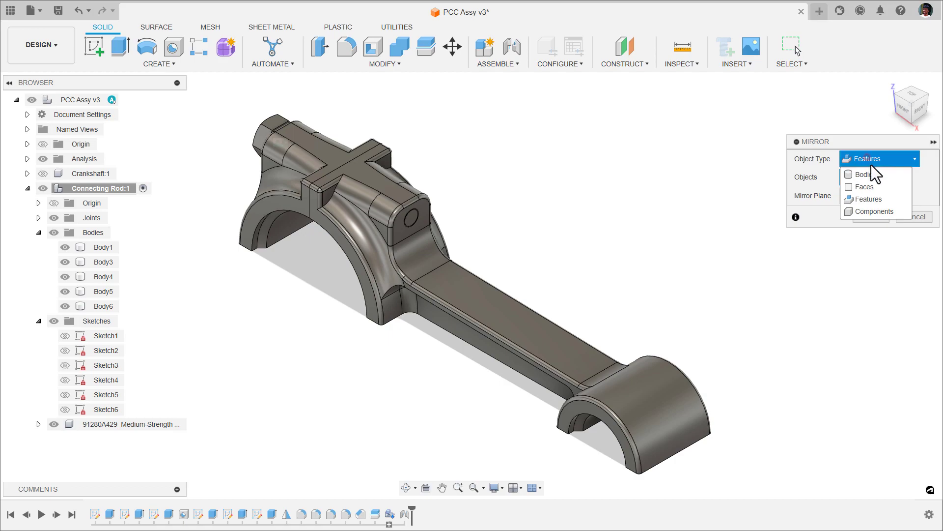
pyautogui.click(877, 173)
pyautogui.click(499, 303)
pyautogui.click(320, 152)
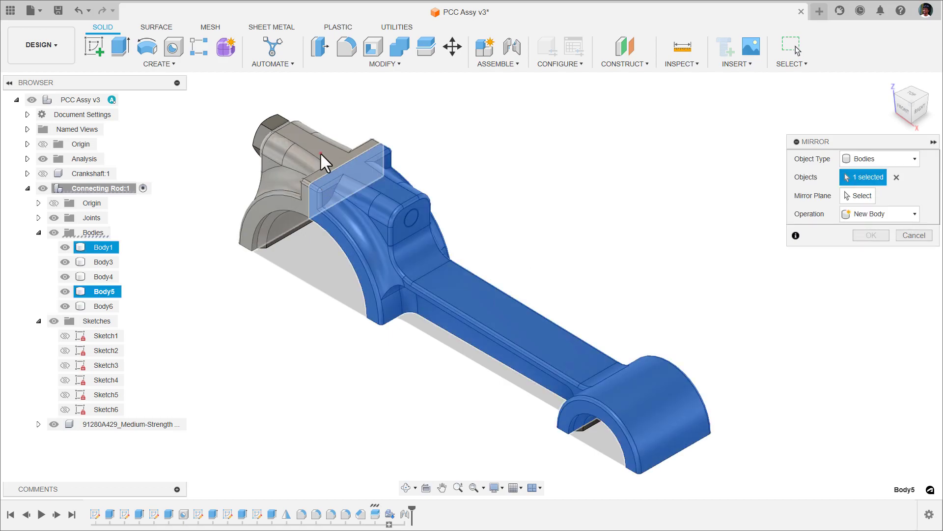
pyautogui.click(280, 210)
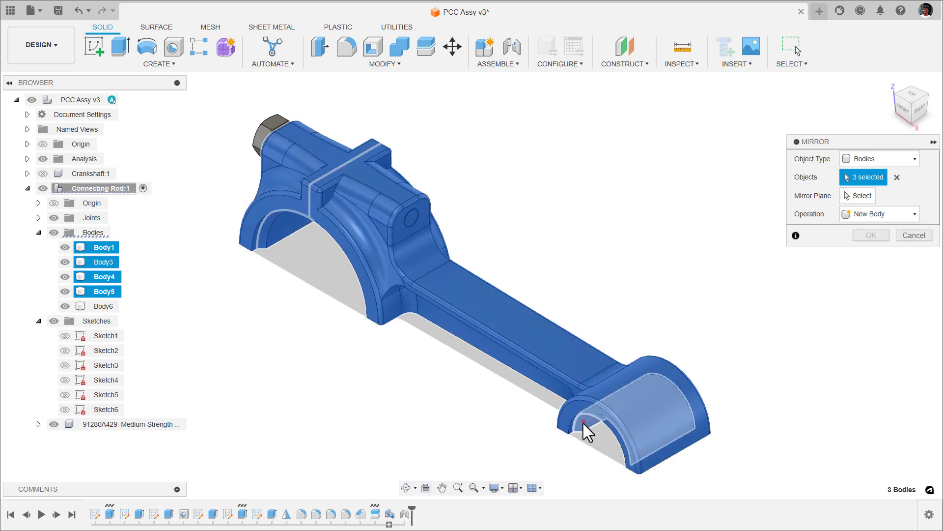
pyautogui.click(273, 126)
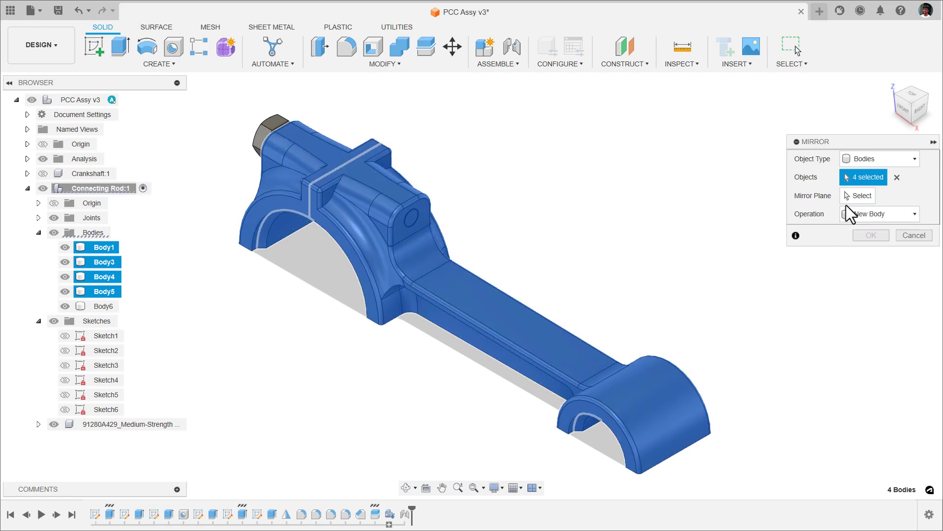
# Step: Mirror the four chosen bodies across the horizontal origin plane at the rod's flat underside, using the Join operation
pyautogui.click(855, 196)
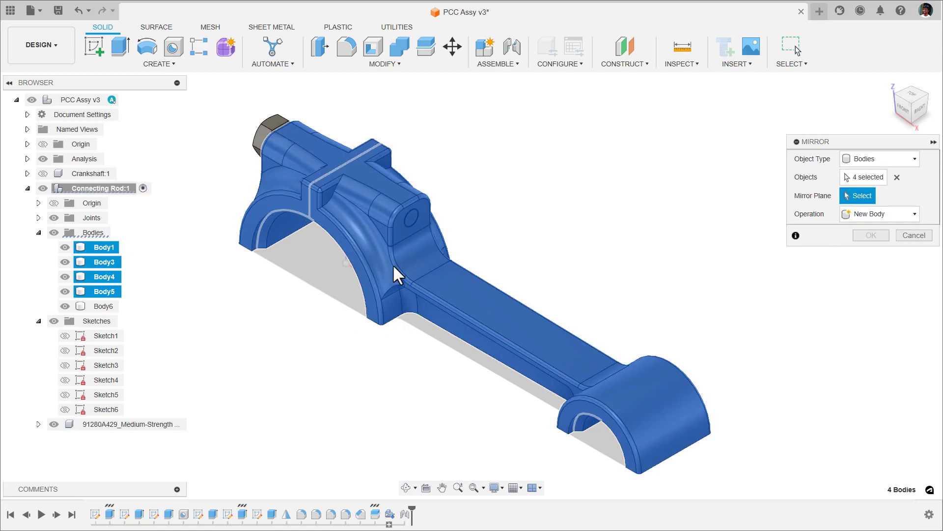
pyautogui.click(897, 90)
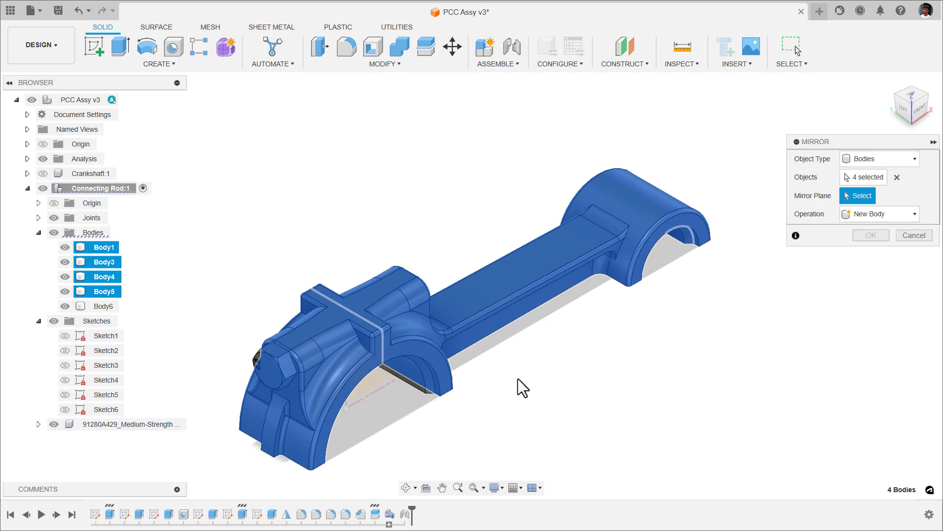
pyautogui.click(911, 123)
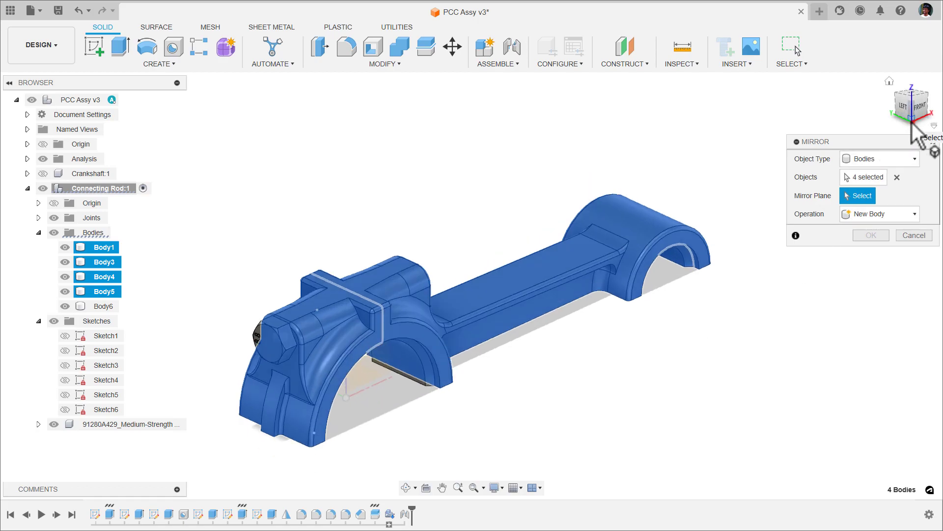
pyautogui.click(346, 293)
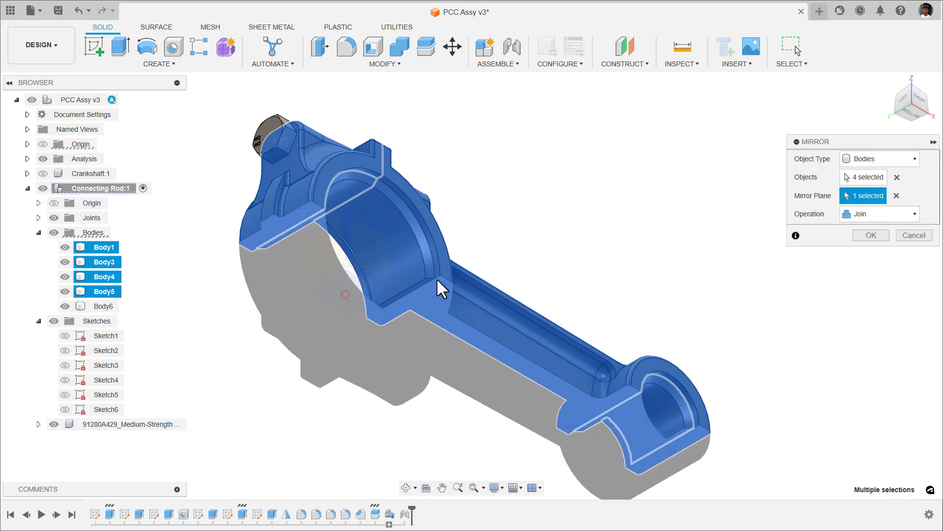
pyautogui.click(917, 100)
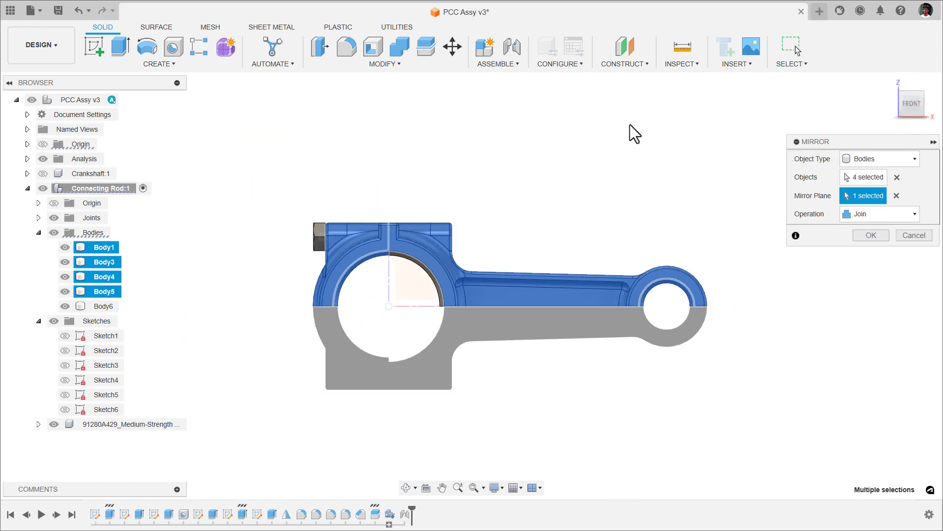
pyautogui.scroll(3, 426, 315)
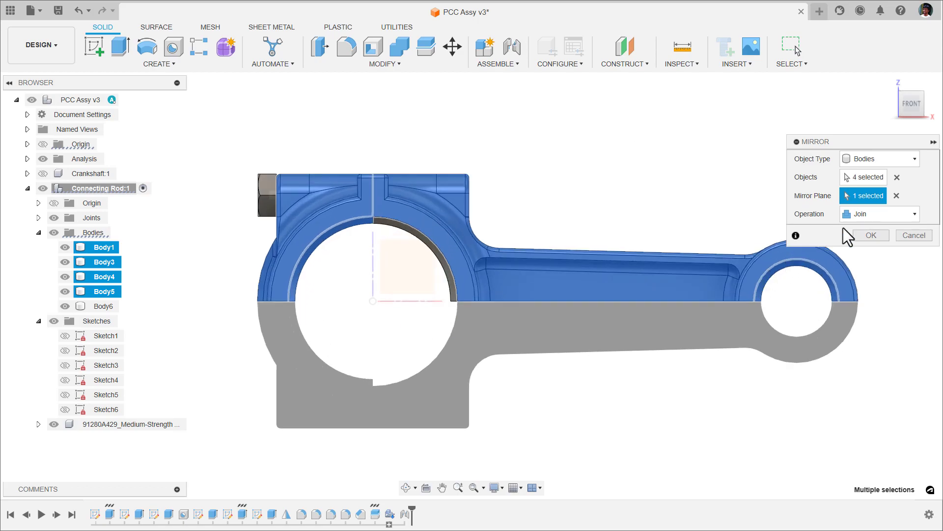
pyautogui.click(871, 234)
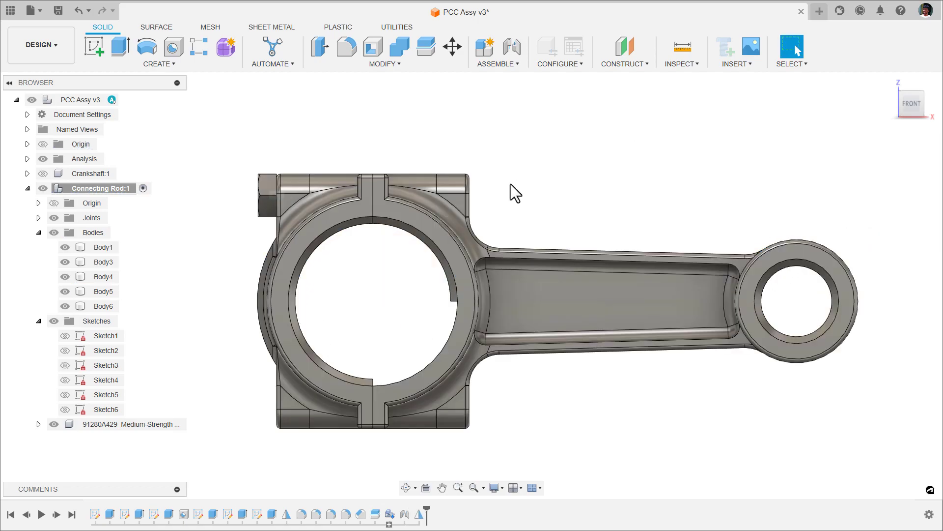
# Step: Edit the mirror feature to also include Body6, the bearing shell segment inside the large bore
pyautogui.scroll(-2, 509, 182)
pyautogui.moveTo(521, 175)
pyautogui.keyDown('shift'); pyautogui.mouseDown(button='middle')
pyautogui.moveTo(553, 179)
pyautogui.moveTo(537, 190)
pyautogui.moveTo(499, 179)
pyautogui.moveTo(526, 178)
pyautogui.moveTo(521, 187)
pyautogui.mouseUp(button='middle'); pyautogui.keyUp('shift')
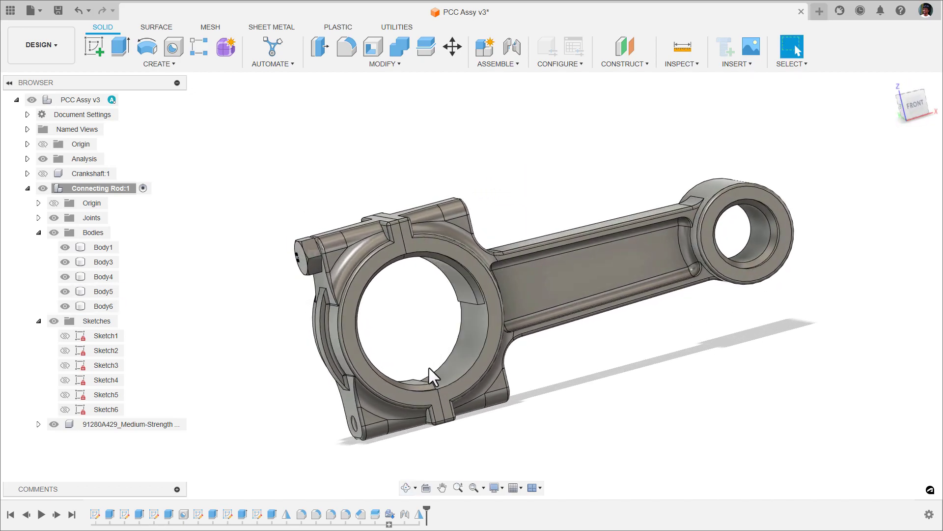
pyautogui.click(458, 340)
pyautogui.keyDown('shift'); pyautogui.moveTo(468, 316); pyautogui.dragTo(445, 361, button='middle'); pyautogui.keyUp('shift')
pyautogui.click(444, 361)
pyautogui.doubleClick(419, 514)
pyautogui.keyDown('shift'); pyautogui.moveTo(443, 320); pyautogui.dragTo(457, 284, button='middle'); pyautogui.keyUp('shift')
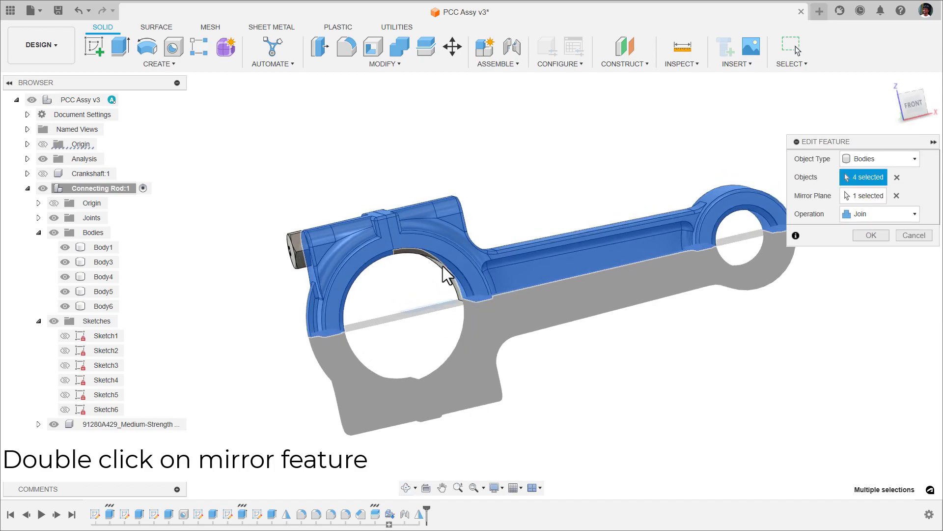
pyautogui.click(868, 177)
pyautogui.click(449, 273)
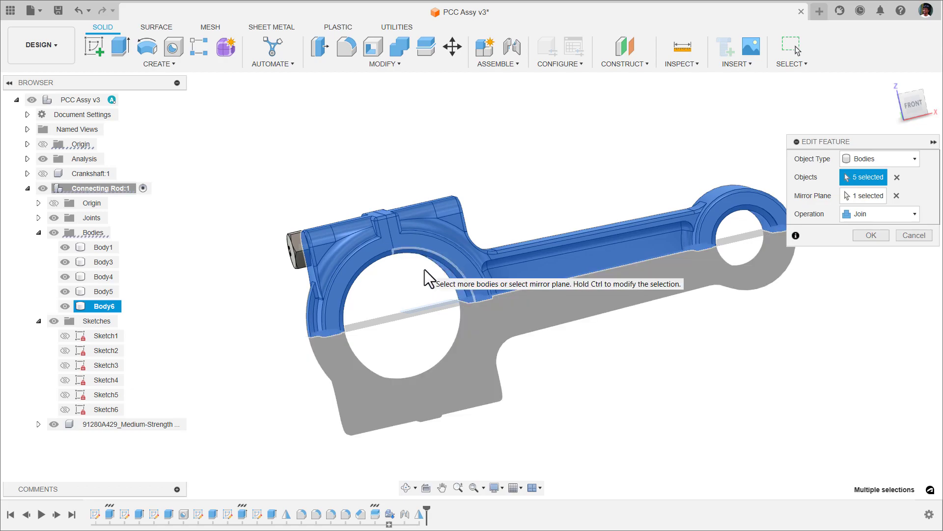
pyautogui.click(871, 235)
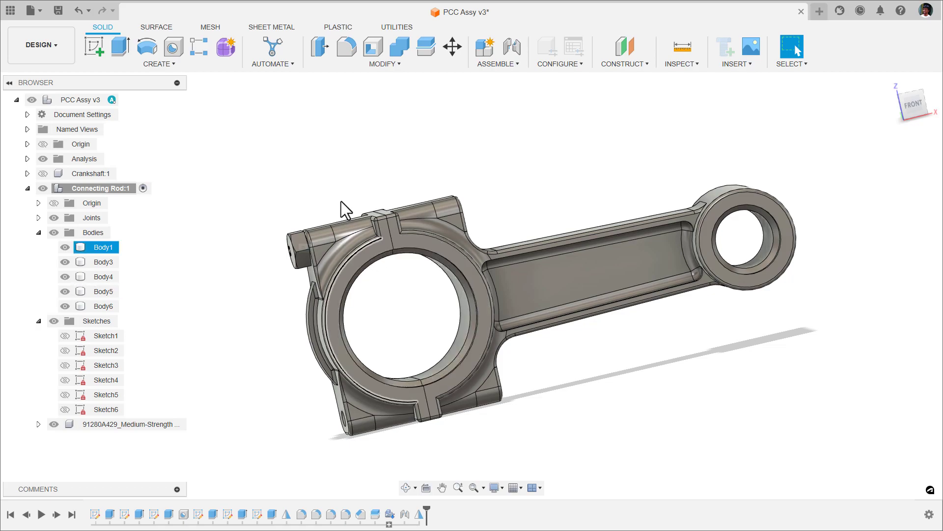
# Step: Activate the hex head screw component and set up a mirror with object type Bodies and the screw body as its object
pyautogui.click(910, 103)
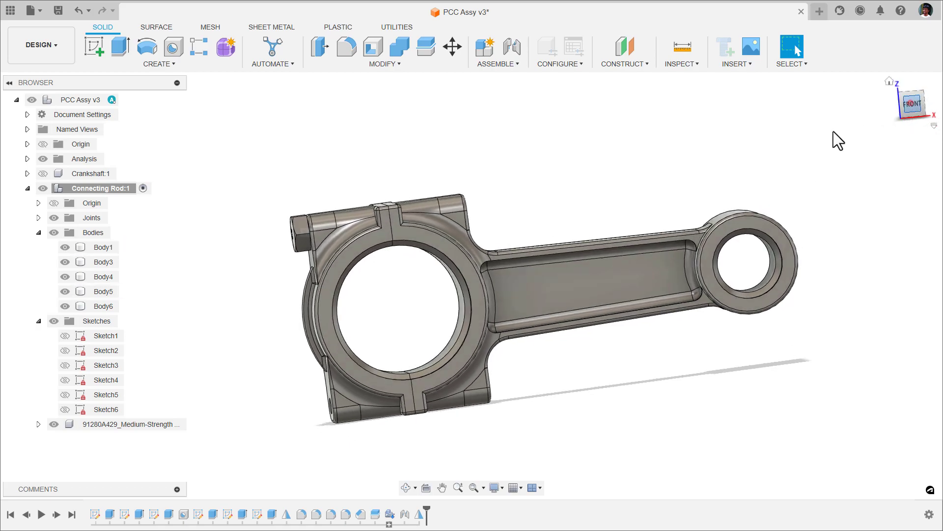
pyautogui.click(178, 423)
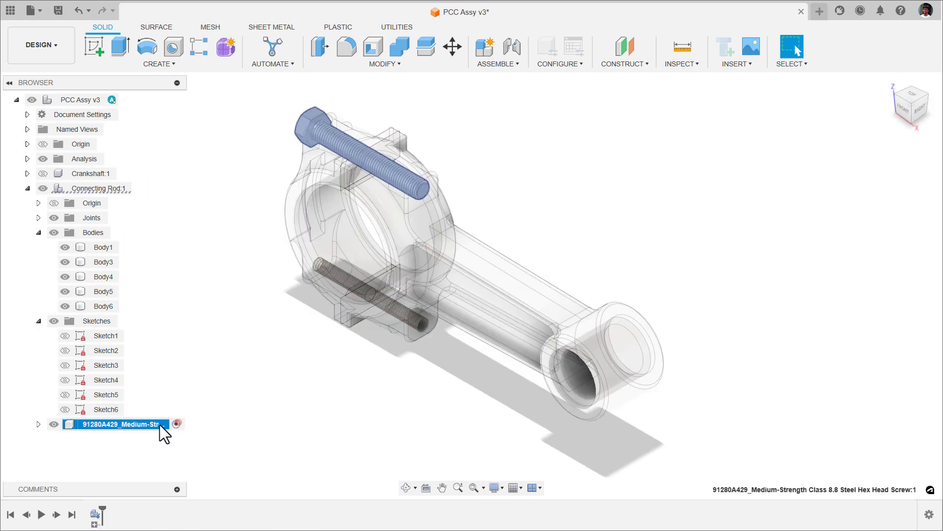
pyautogui.click(162, 65)
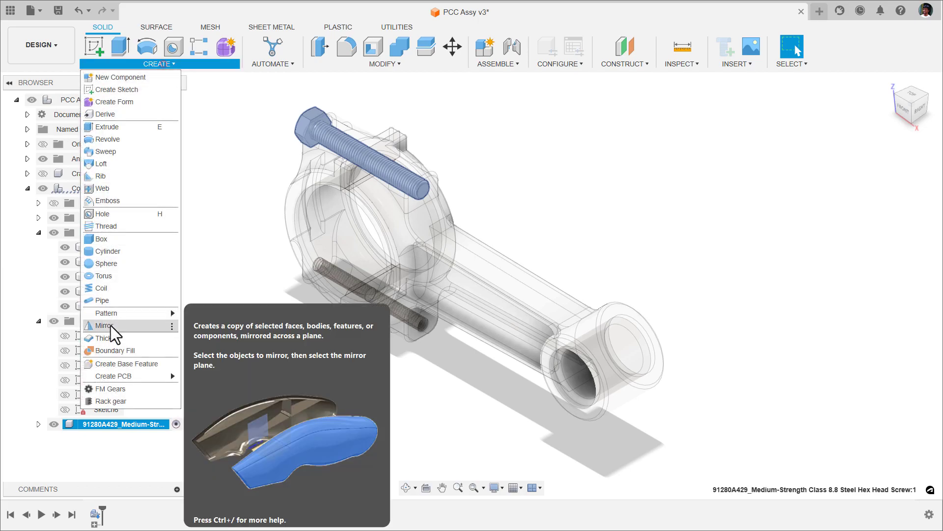
pyautogui.click(110, 325)
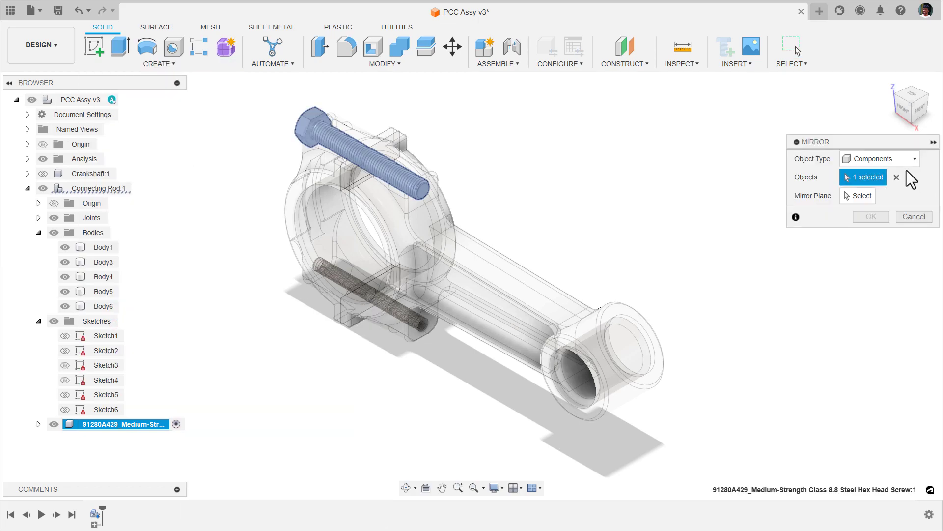
pyautogui.click(895, 161)
pyautogui.click(882, 171)
pyautogui.click(311, 109)
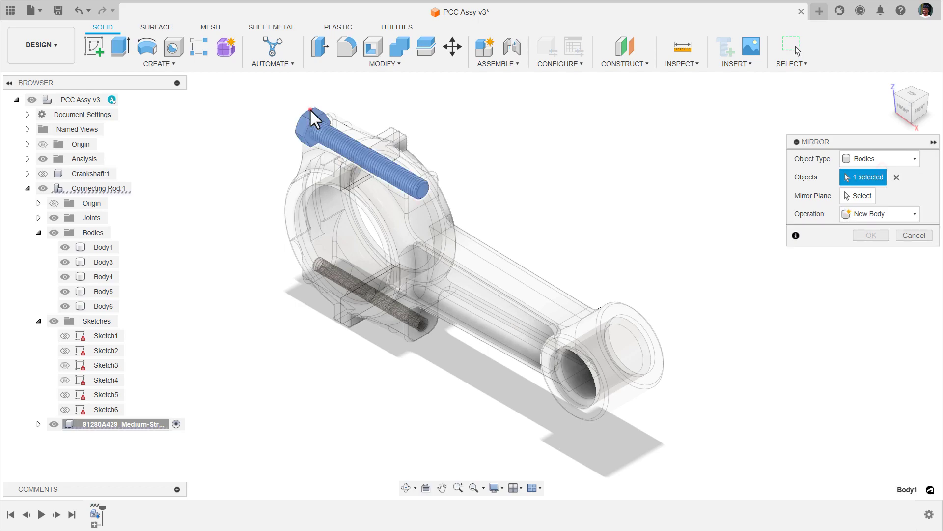
# Step: Mirror the screw body across the XY origin plane to the other bolt hole, using the New Body operation
pyautogui.click(852, 197)
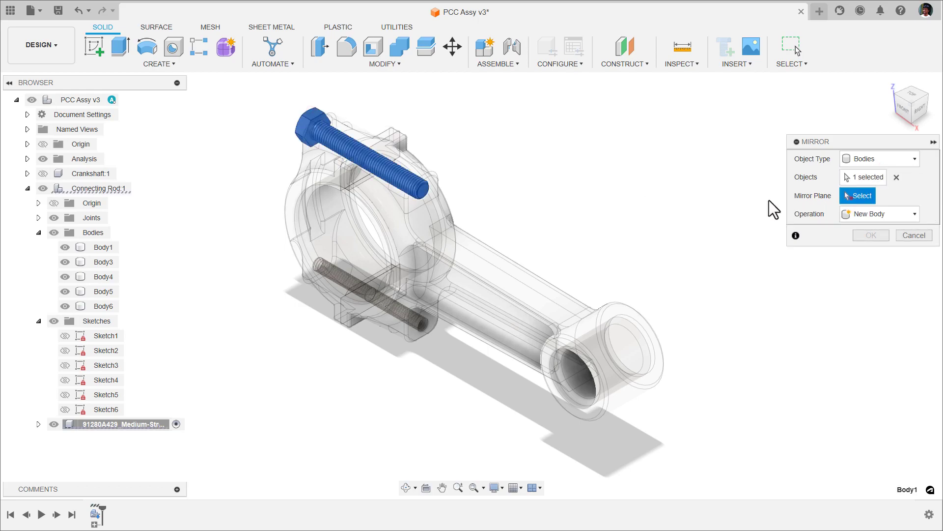
pyautogui.click(408, 228)
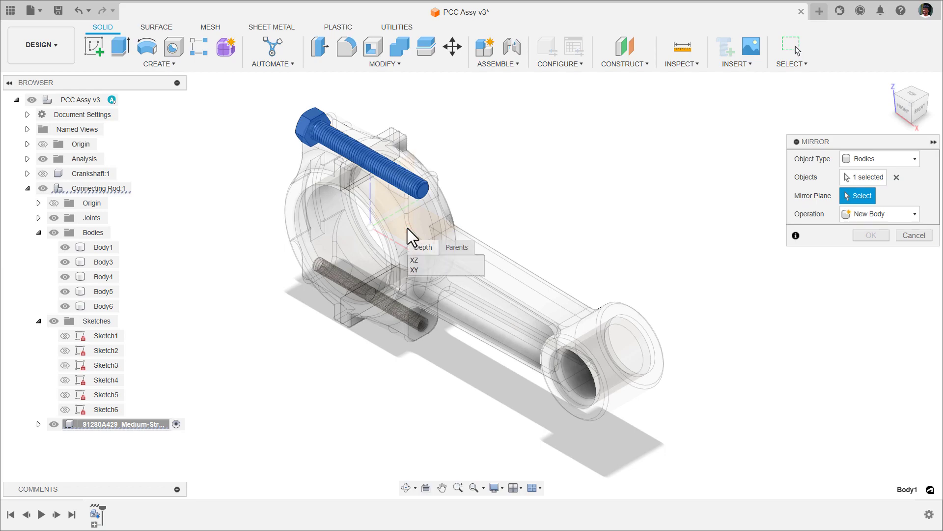
pyautogui.click(421, 270)
pyautogui.click(868, 219)
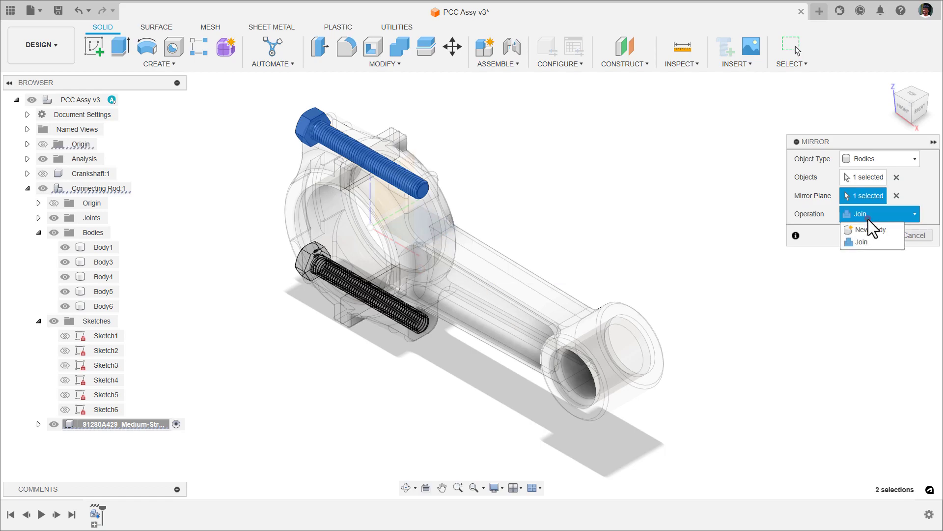
pyautogui.click(873, 229)
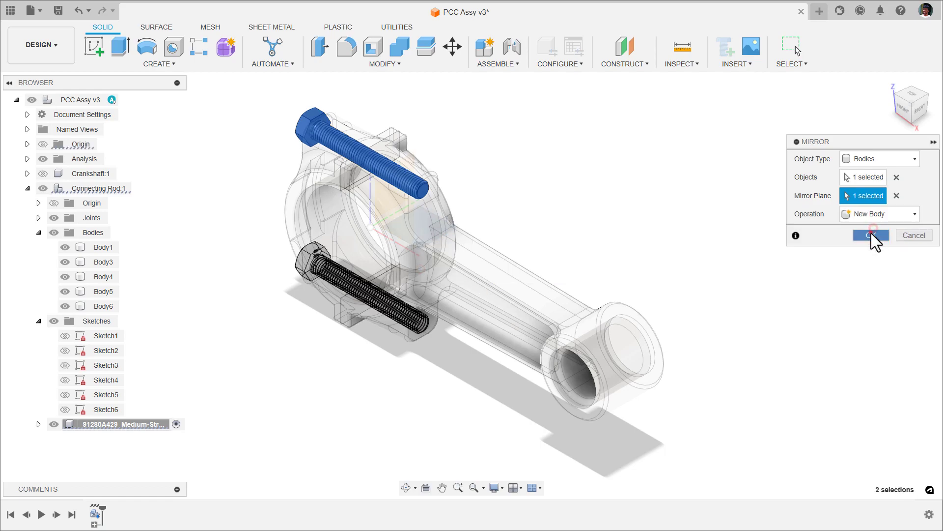
pyautogui.click(871, 233)
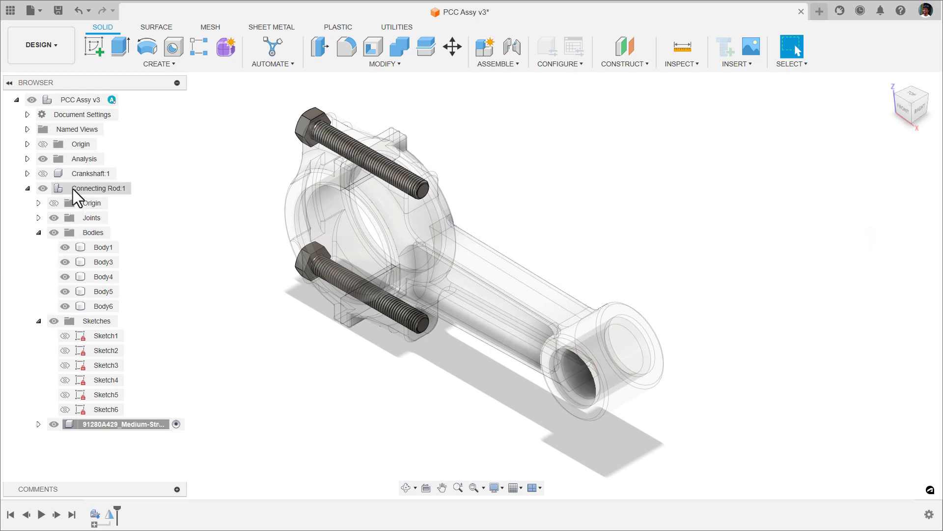
# Step: Make the Connecting Rod component active and view it from the left-front corner with both bolt heads facing forward
pyautogui.click(138, 188)
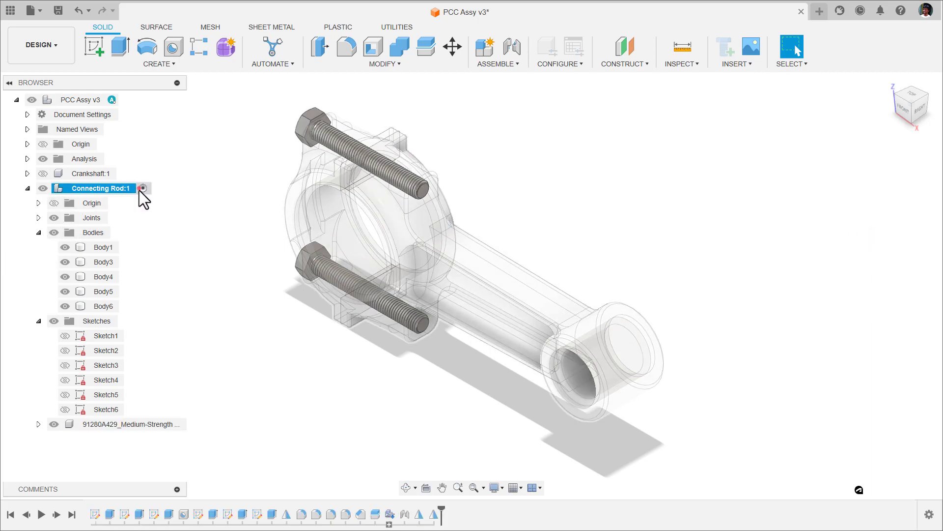
pyautogui.click(187, 272)
pyautogui.click(894, 98)
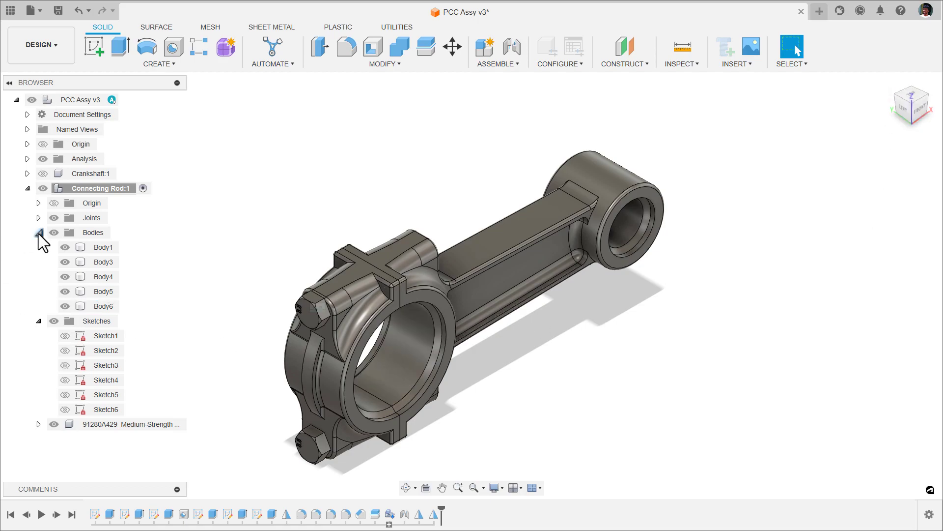
# Step: Rename Body1, the bearing cap of the connecting rod, as Big End
pyautogui.click(101, 248)
pyautogui.click(101, 246)
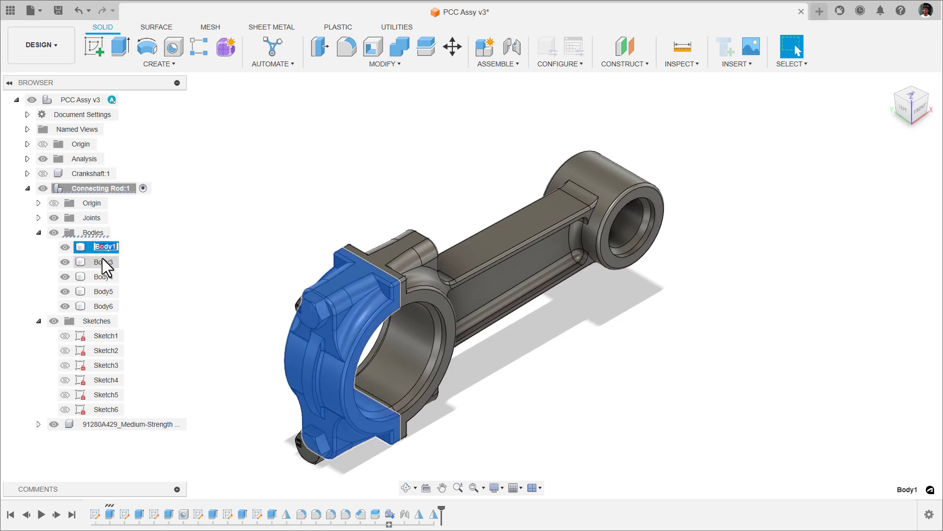
pyautogui.write('Big End')
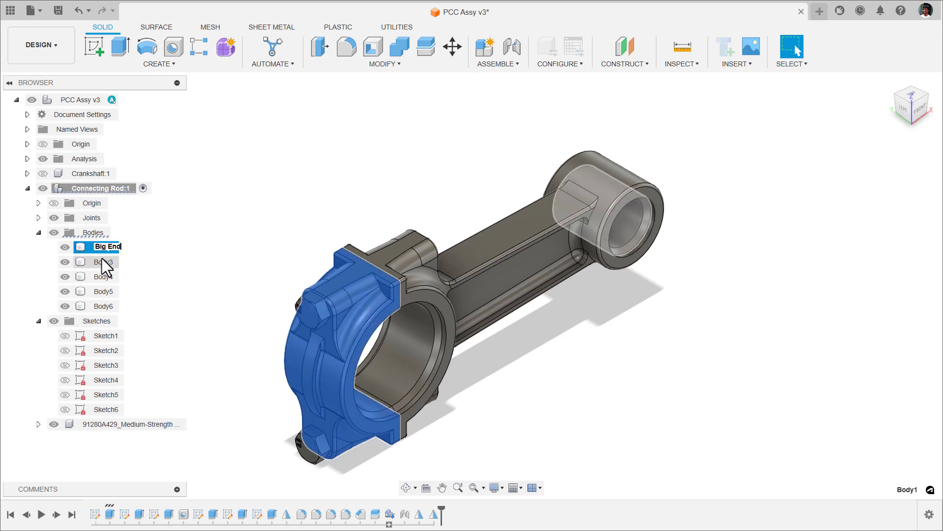
pyautogui.press('Return')
# Step: Rename Body3 as CR Bush, Body4 as CRB1 and Body5 as Small End
pyautogui.click(101, 259)
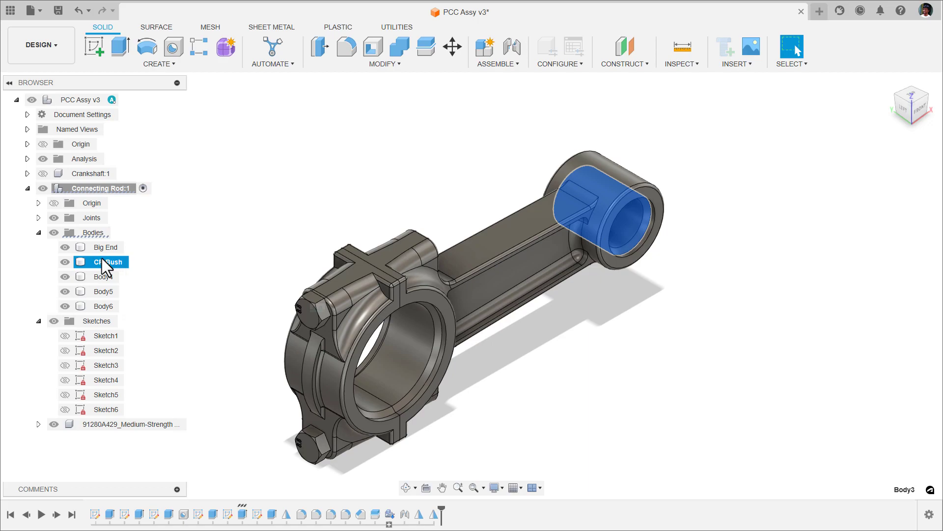
pyautogui.doubleClick(106, 276)
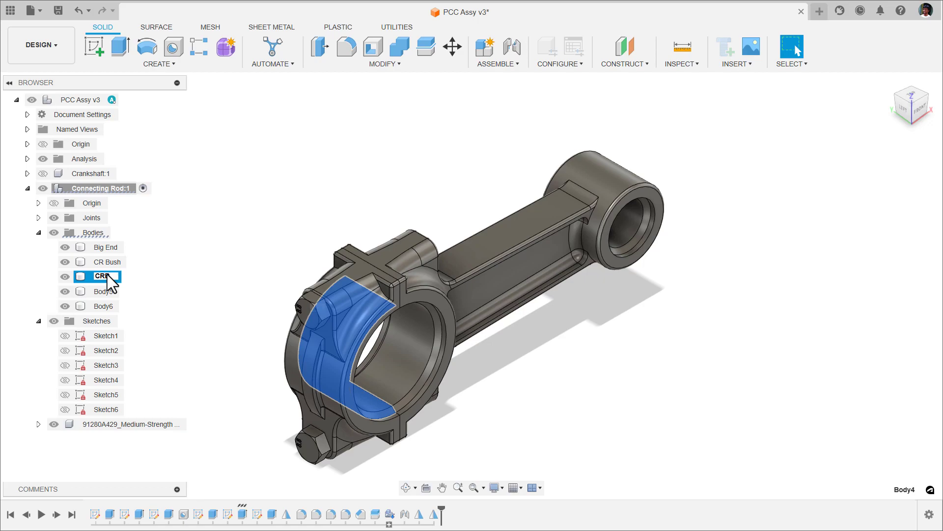
pyautogui.doubleClick(107, 291)
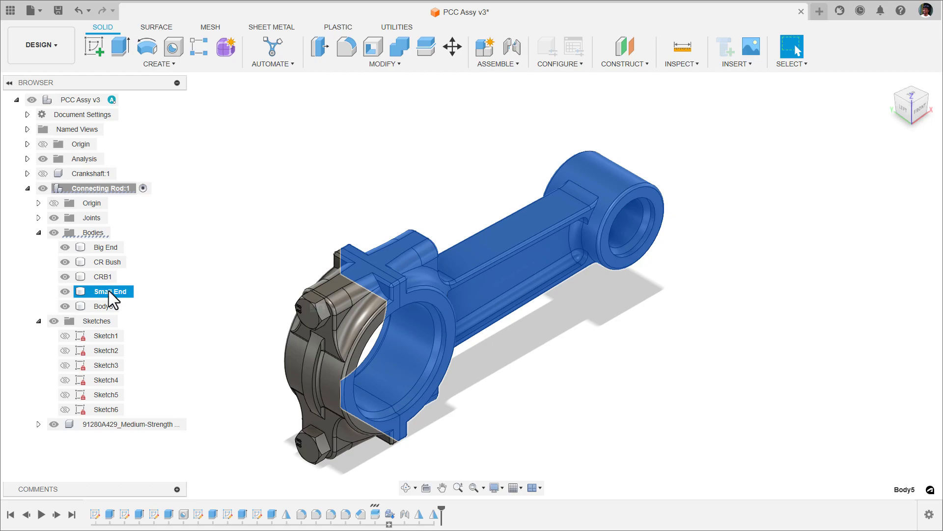
# Step: Swap the names of the two rod bodies, renaming the bearing cap as Samll End and the long rod body as Big End
pyautogui.click(108, 246)
pyautogui.doubleClick(108, 246)
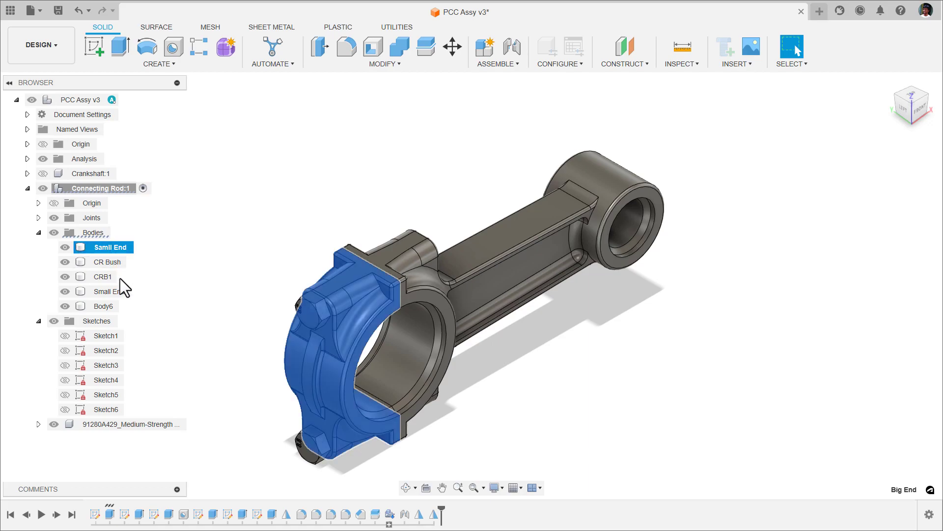
pyautogui.click(110, 289)
pyautogui.doubleClick(114, 291)
pyautogui.write('Big End')
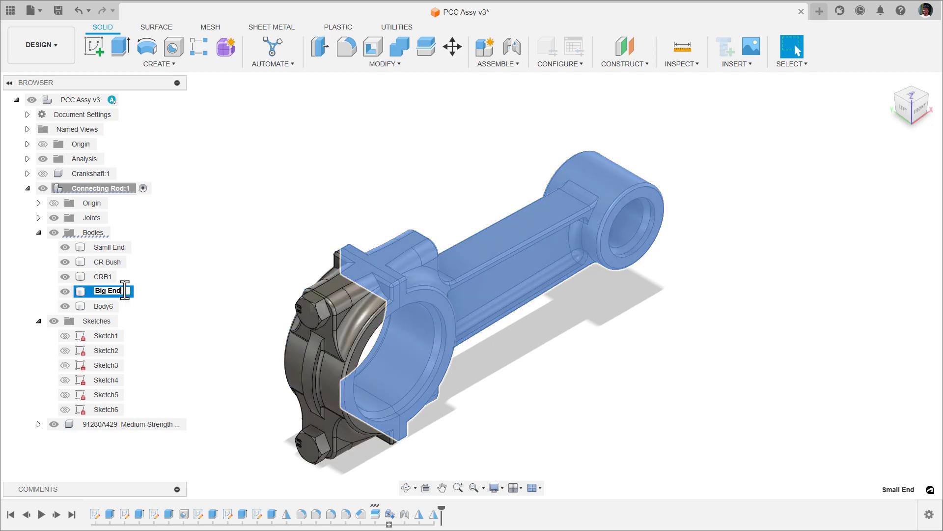
pyautogui.press('Return')
# Step: Rename Body6, the bearing shell on the rod side, as CRB2
pyautogui.click(101, 306)
pyautogui.doubleClick(103, 306)
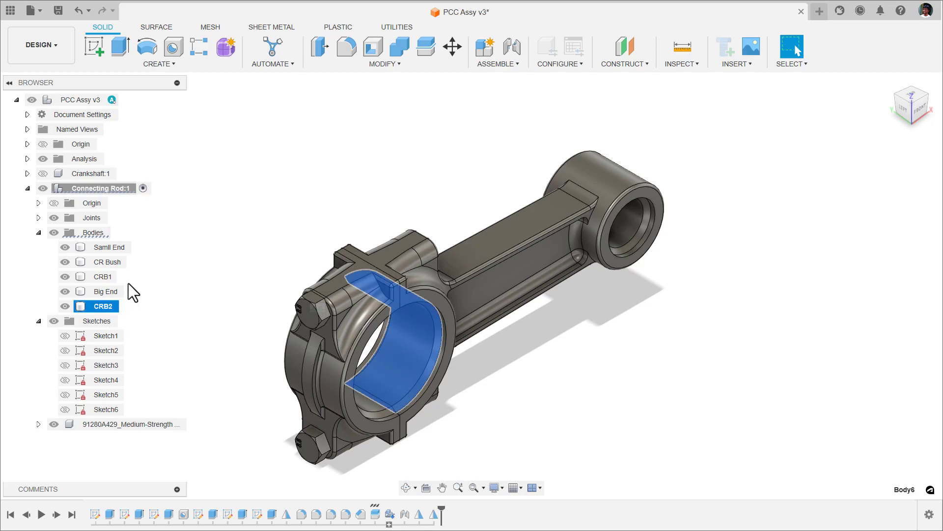
pyautogui.click(145, 269)
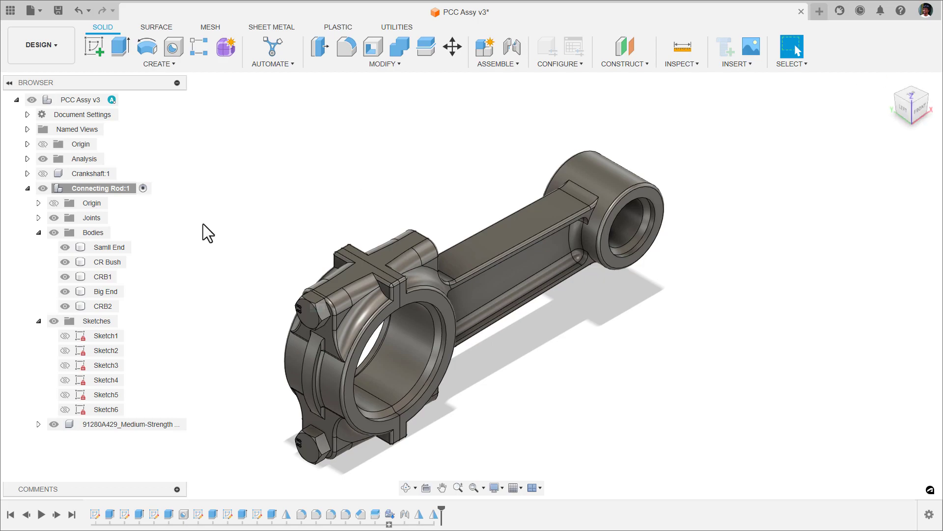
# Step: Correct the misspelled name of the bearing cap body to Small End
pyautogui.click(108, 246)
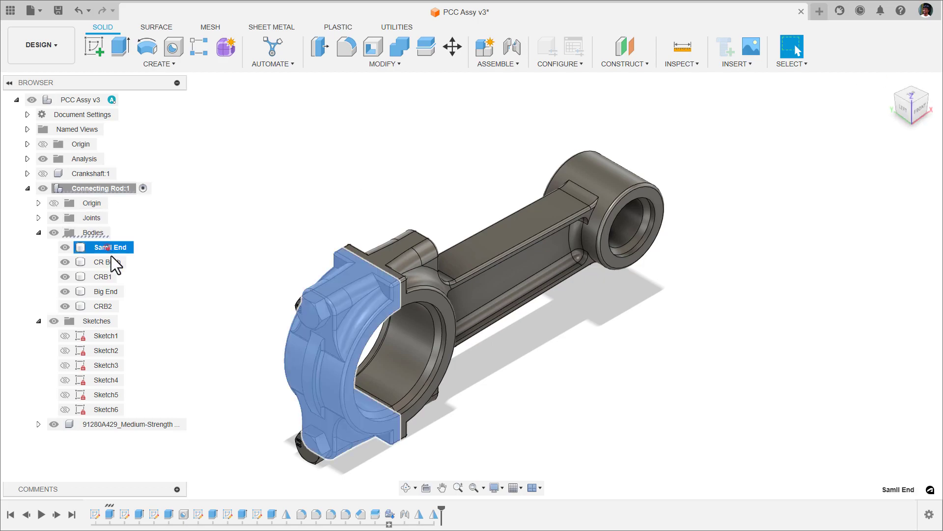
pyautogui.click(106, 247)
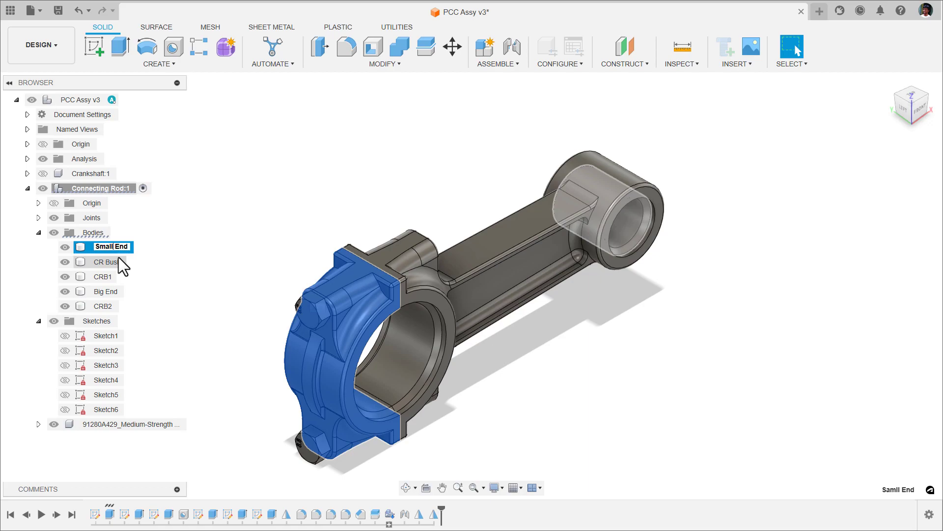
pyautogui.press('Return')
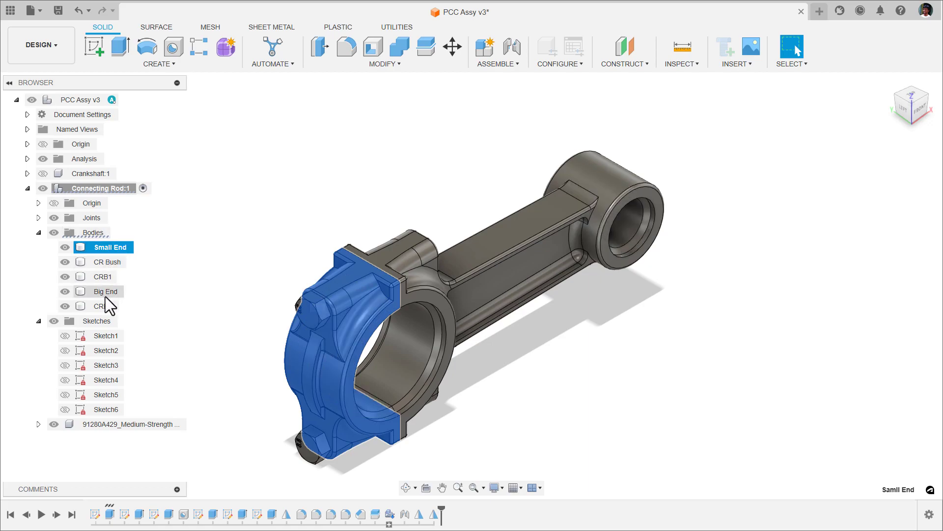
pyautogui.click(141, 269)
# Step: Create components from the five connecting rod bodies, Small End through CRB2
pyautogui.click(116, 247)
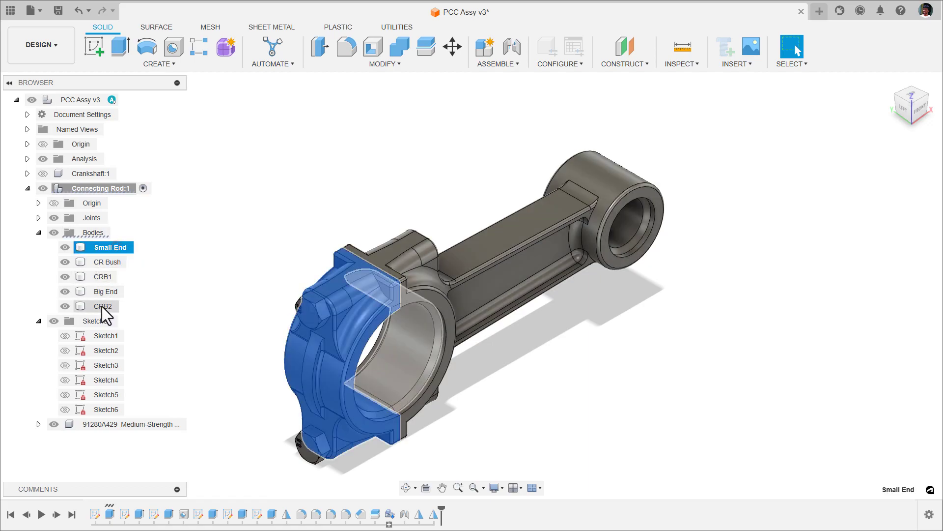
pyautogui.keyDown('shift'); pyautogui.click(97, 305); pyautogui.keyUp('shift')
pyautogui.rightClick(96, 308)
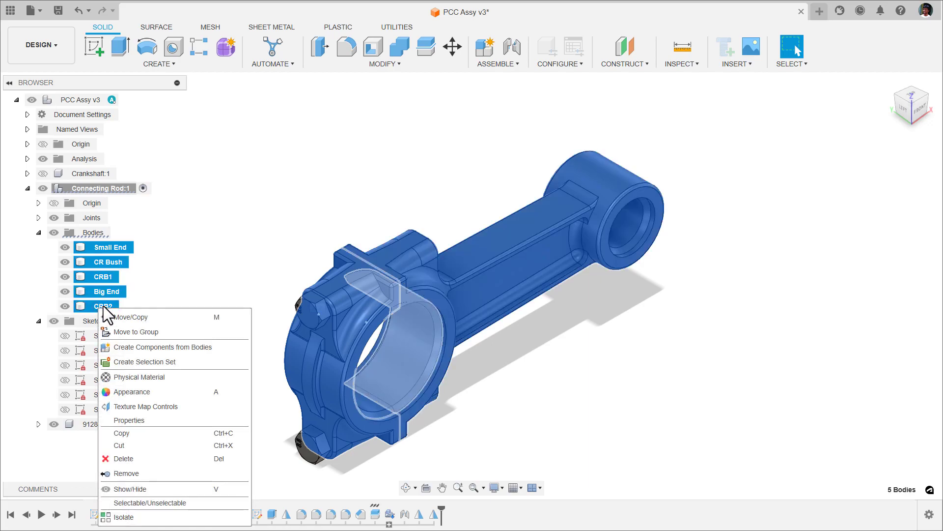
pyautogui.click(142, 348)
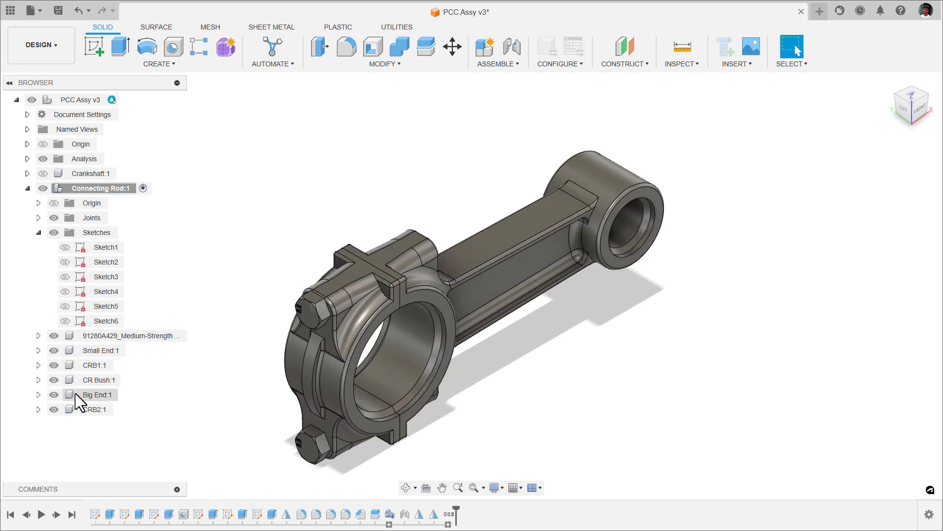
# Step: Activate the hex head screw component, list its bodies and rename Body1 and Body2 together as Bolt
pyautogui.click(39, 233)
pyautogui.click(101, 247)
pyautogui.click(38, 247)
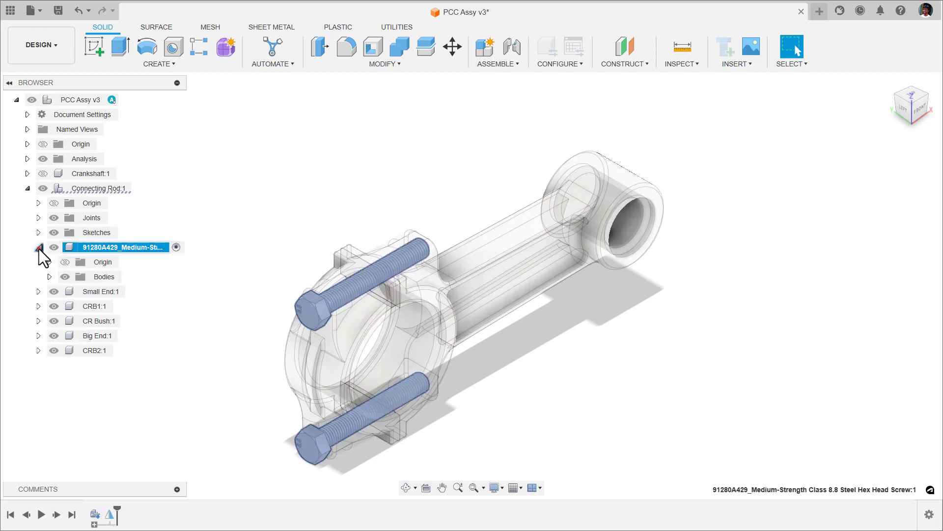
pyautogui.click(49, 276)
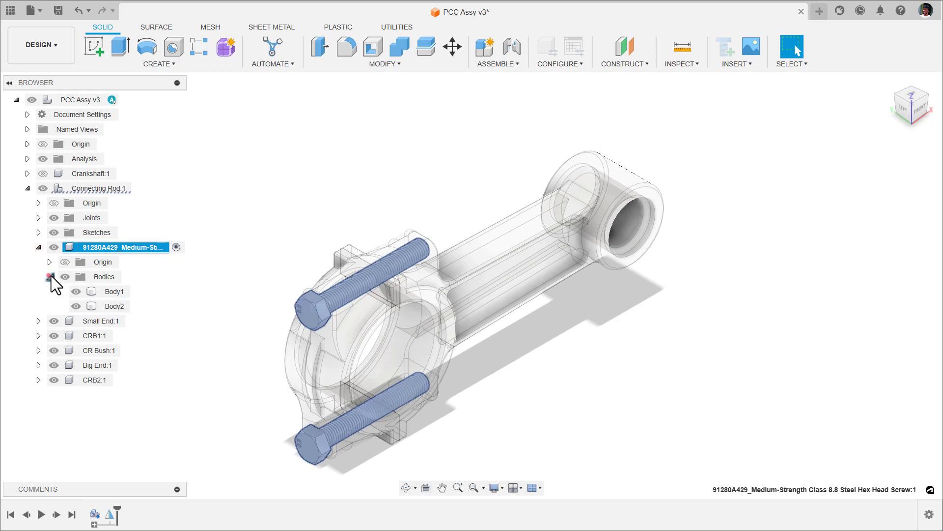
pyautogui.click(104, 290)
pyautogui.keyDown('ctrl'); pyautogui.click(113, 307); pyautogui.keyUp('ctrl')
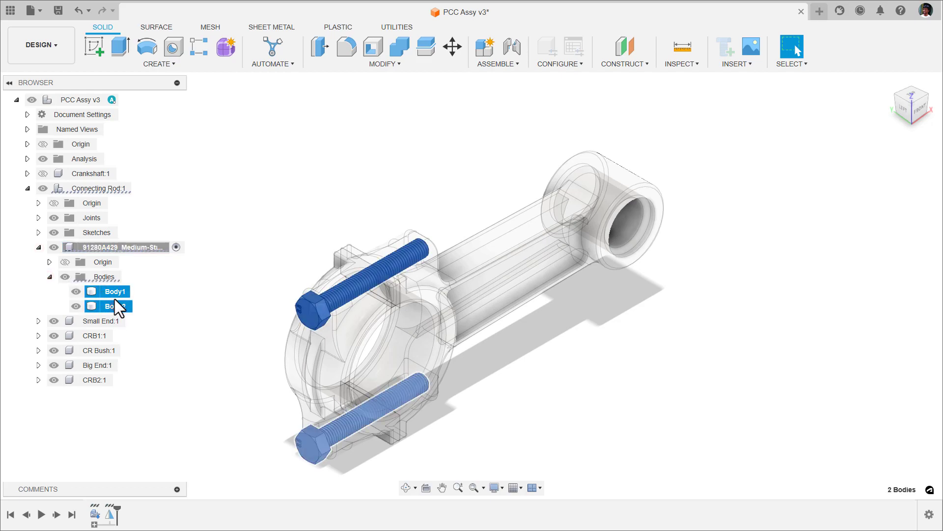
pyautogui.doubleClick(115, 291)
pyautogui.write('Bolt')
pyautogui.press('Return')
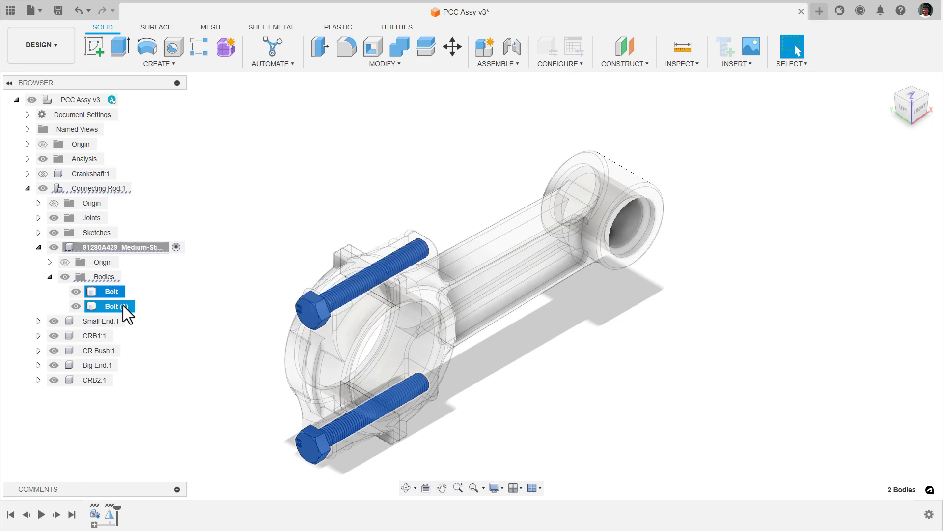
# Step: Create components from the two bolt bodies and make the top-level PCC Assy assembly active
pyautogui.rightClick(111, 287)
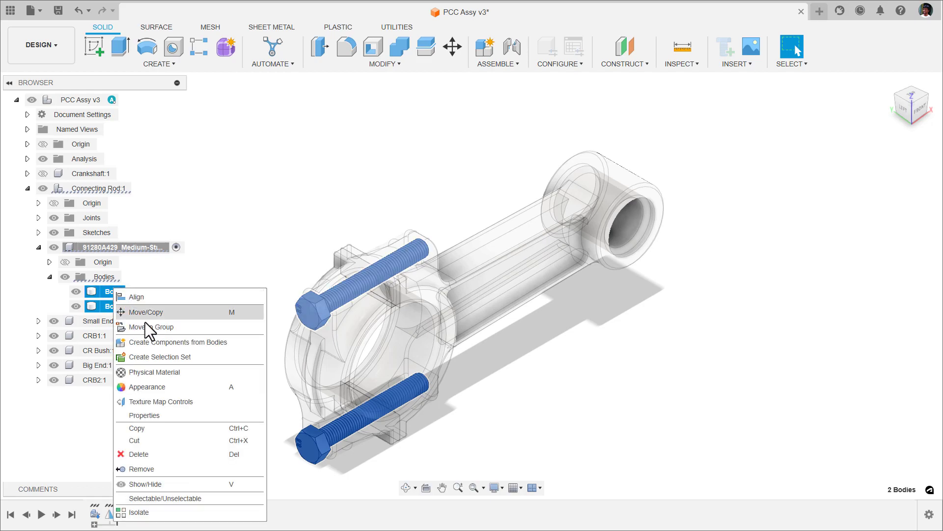
pyautogui.click(149, 342)
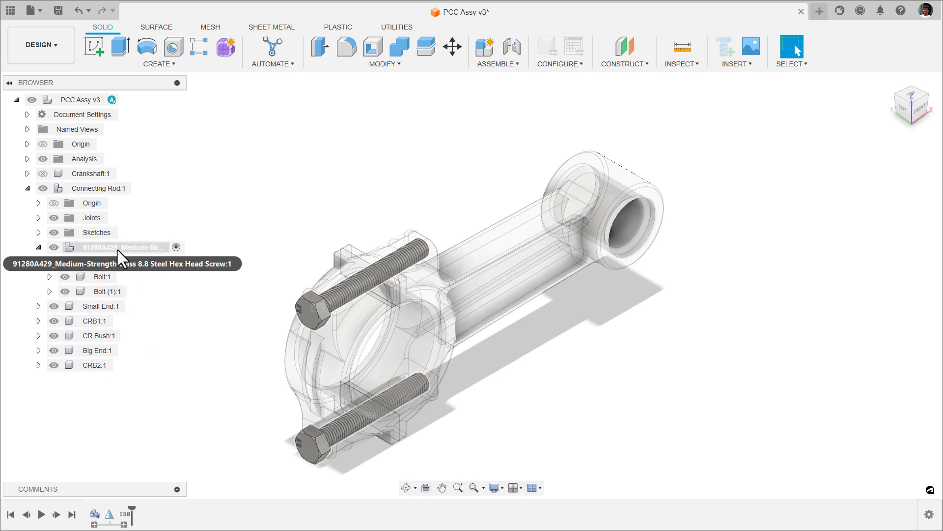
pyautogui.click(39, 248)
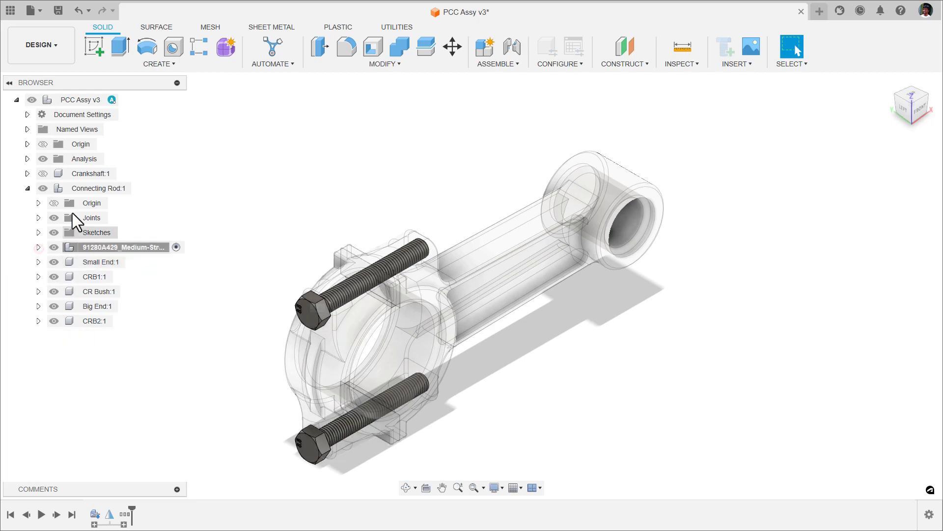
pyautogui.click(127, 99)
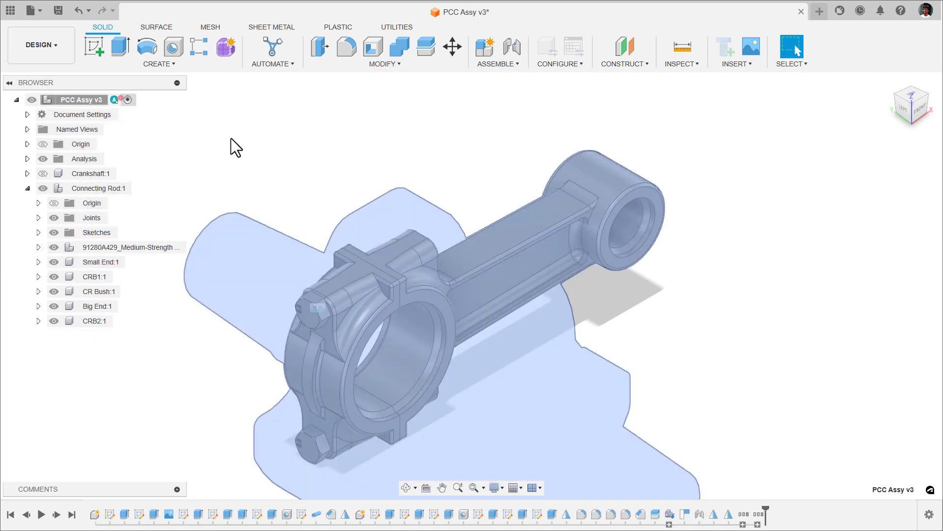
# Step: Collapse the contents of the Connecting Rod component and make the Crankshaft component visible together with it
pyautogui.click(889, 81)
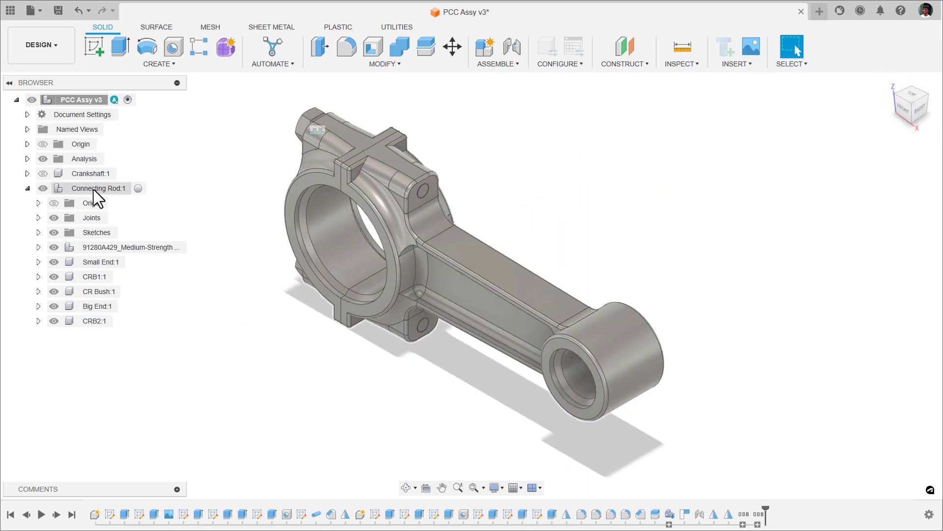
pyautogui.click(28, 187)
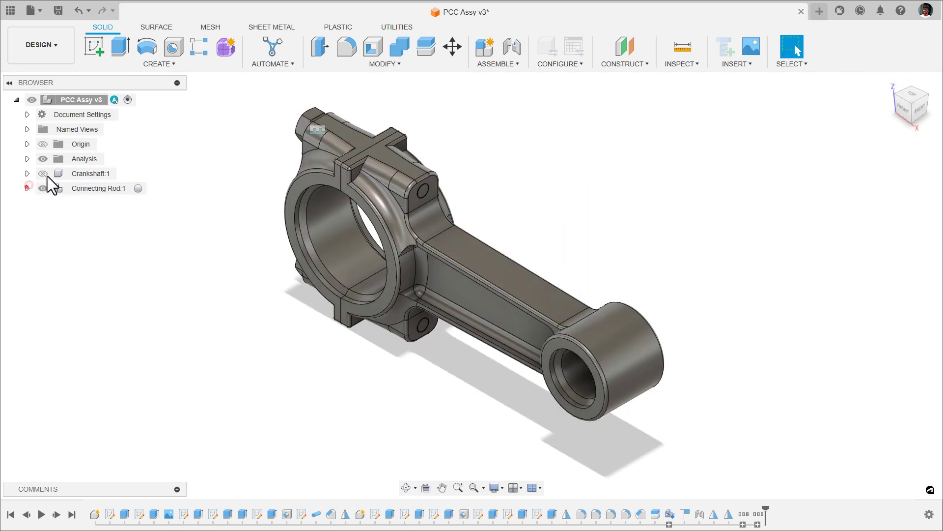
pyautogui.click(43, 173)
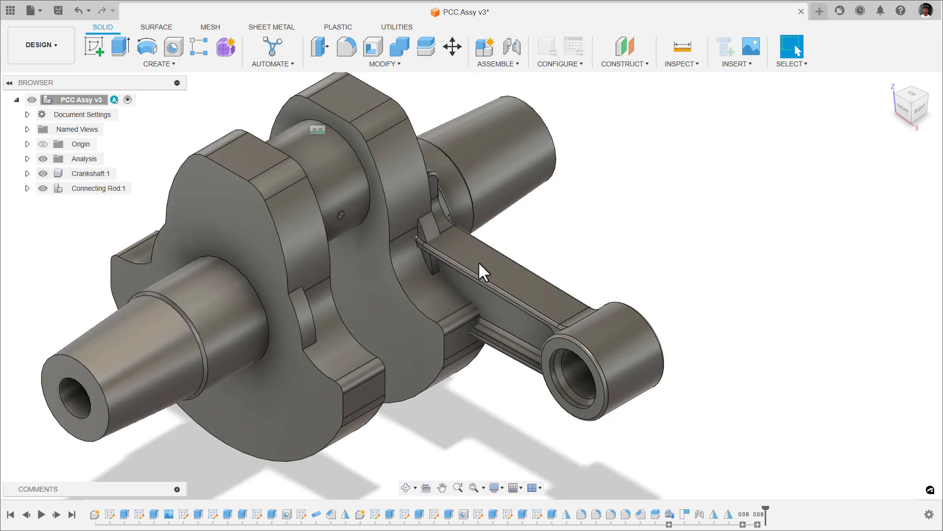
pyautogui.click(45, 173)
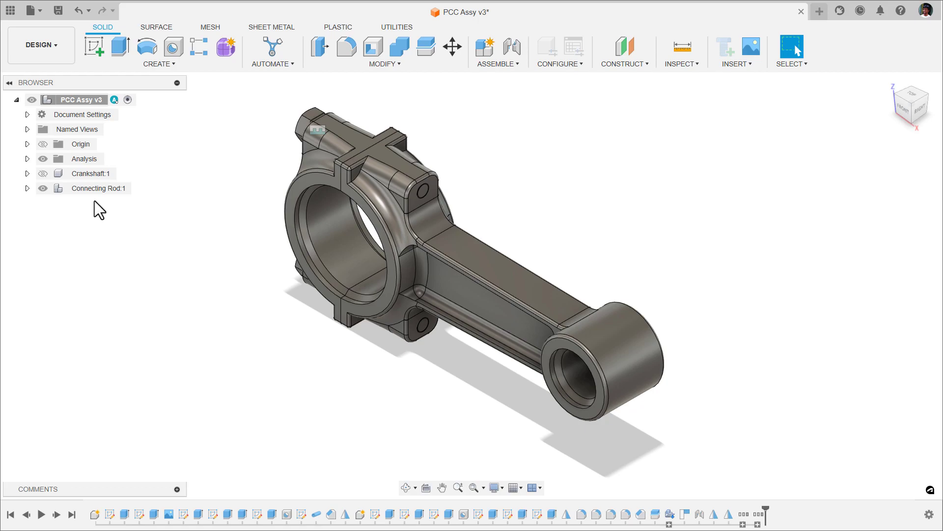
pyautogui.click(43, 174)
# Step: Revert the trial move that separates the rod's parts, and move the complete connecting rod clear of the crankshaft
pyautogui.moveTo(534, 283); pyautogui.dragTo(800, 335)
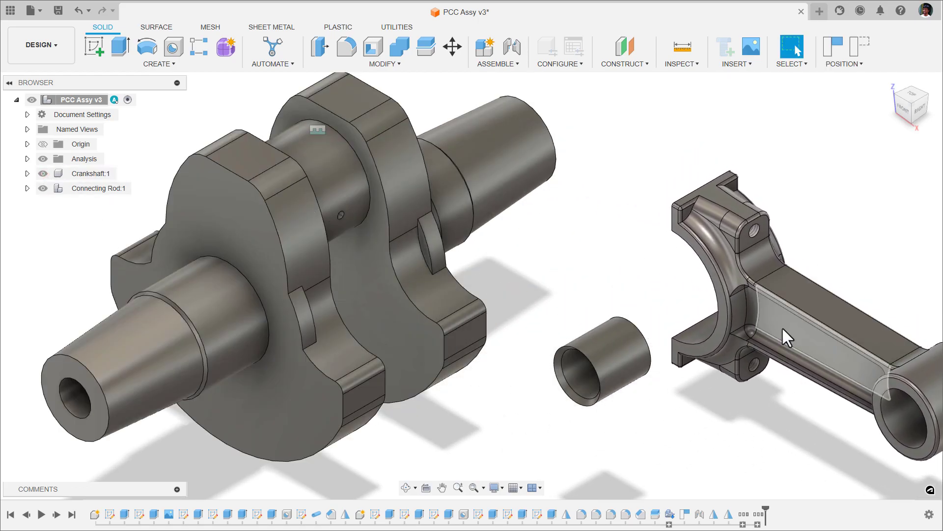
pyautogui.click(863, 49)
pyautogui.moveTo(514, 284); pyautogui.dragTo(846, 305)
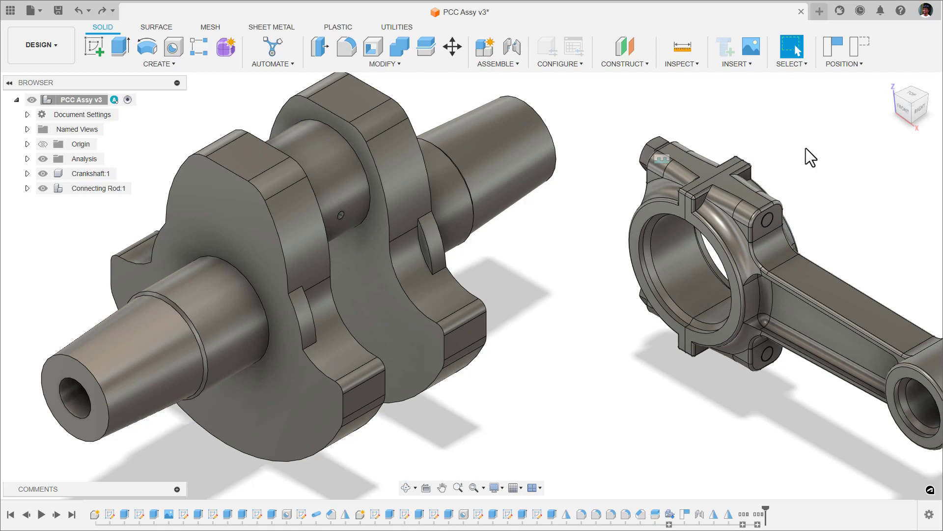
pyautogui.scroll(-3, 618, 232)
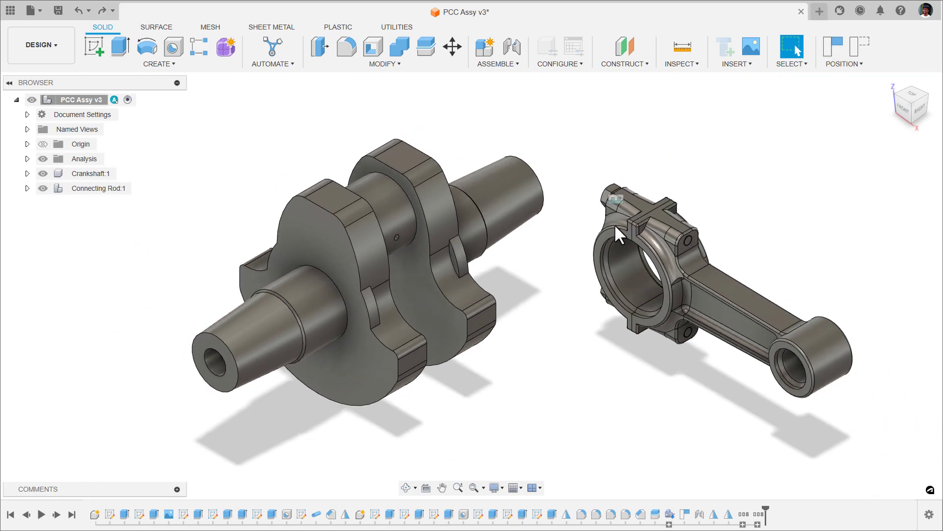
# Step: Capture the connecting rod's new position beside the crankshaft and save the PCC assembly
pyautogui.click(828, 45)
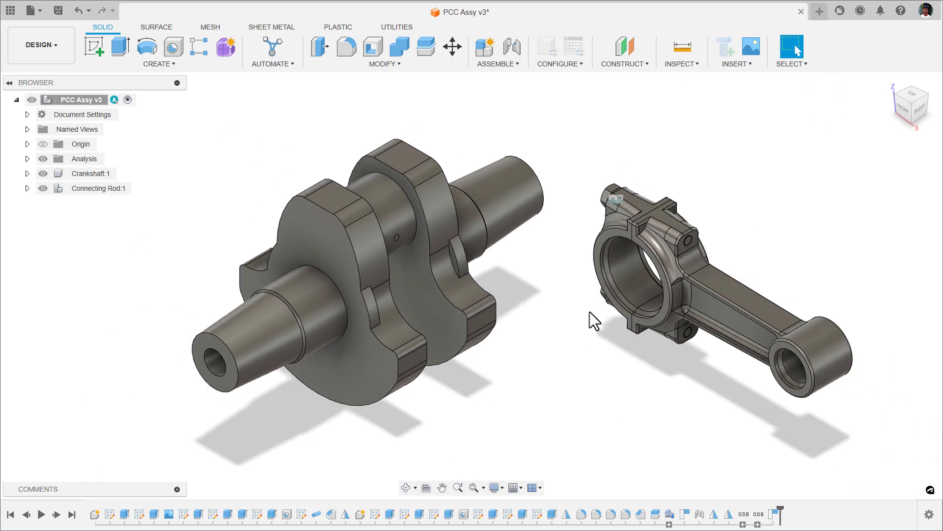
pyautogui.scroll(-2, 456, 380)
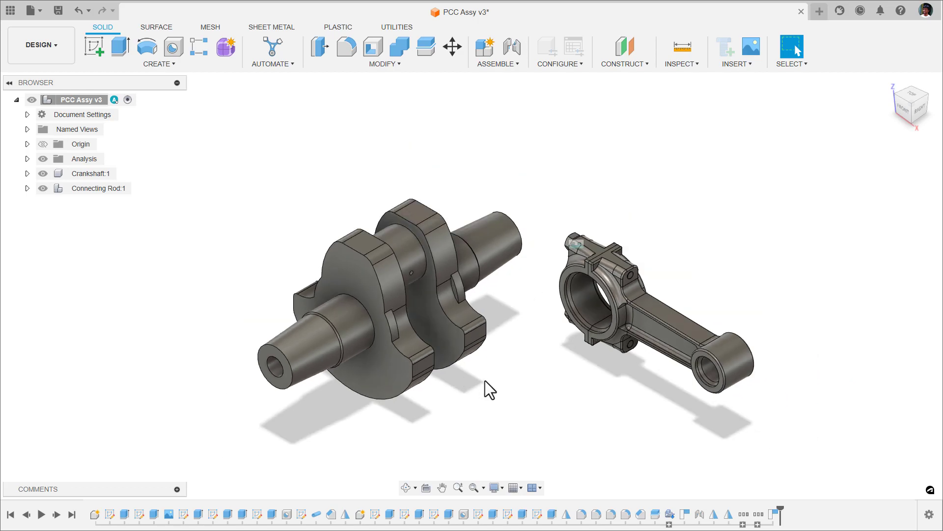
pyautogui.click(57, 10)
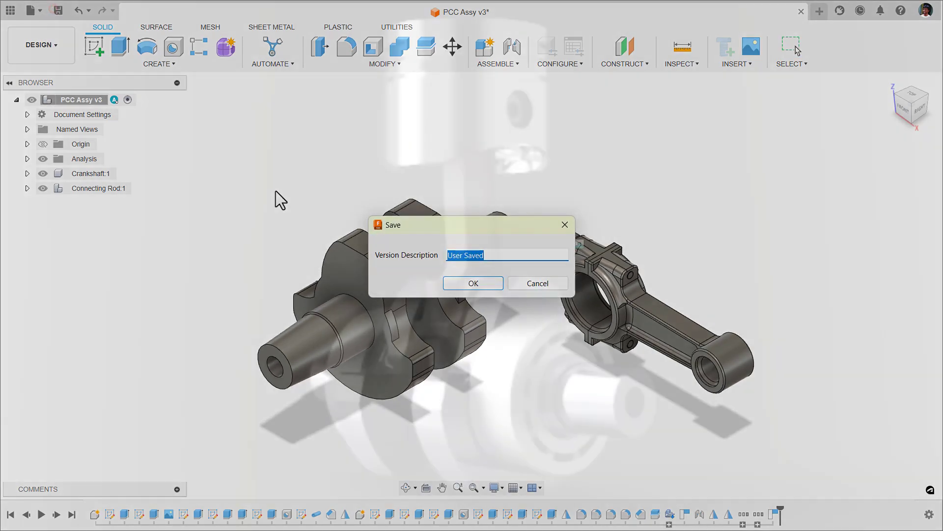